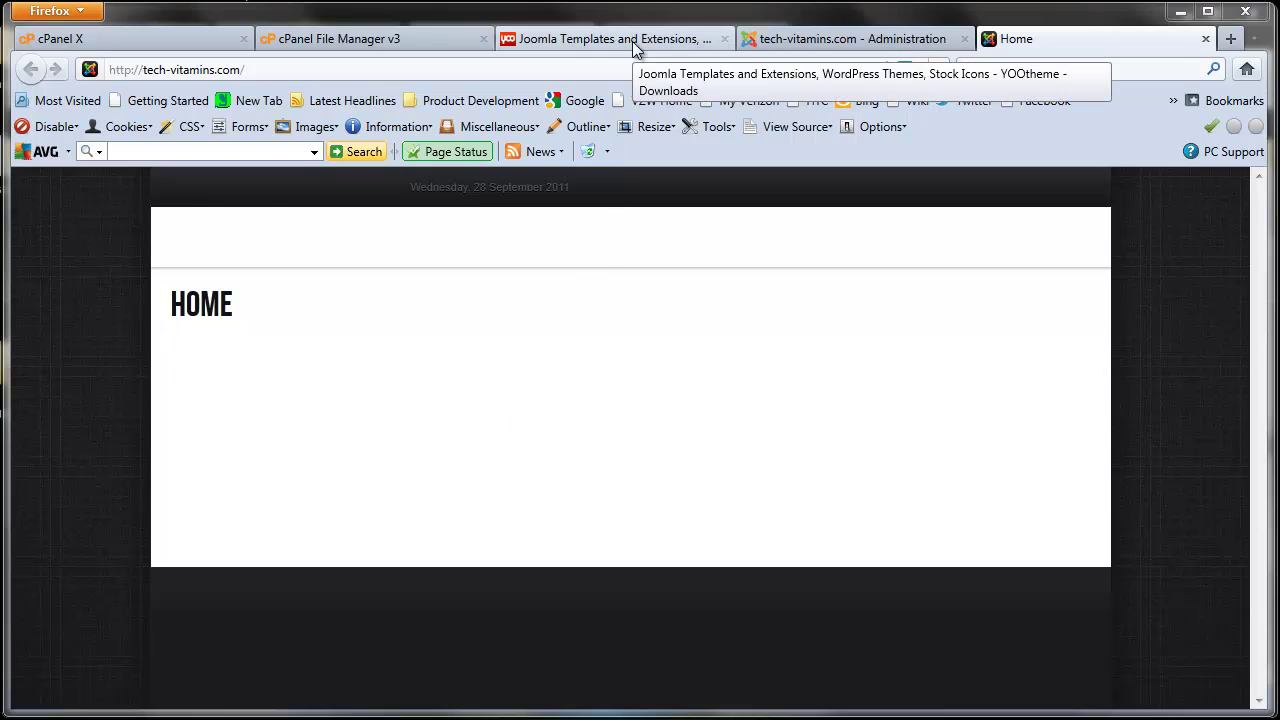
# Step: Look over the YOOtheme Corona downloads page, then return to the tech-vitamins.com home page
pyautogui.click(632, 40)
pyautogui.scroll(3, 486, 345)
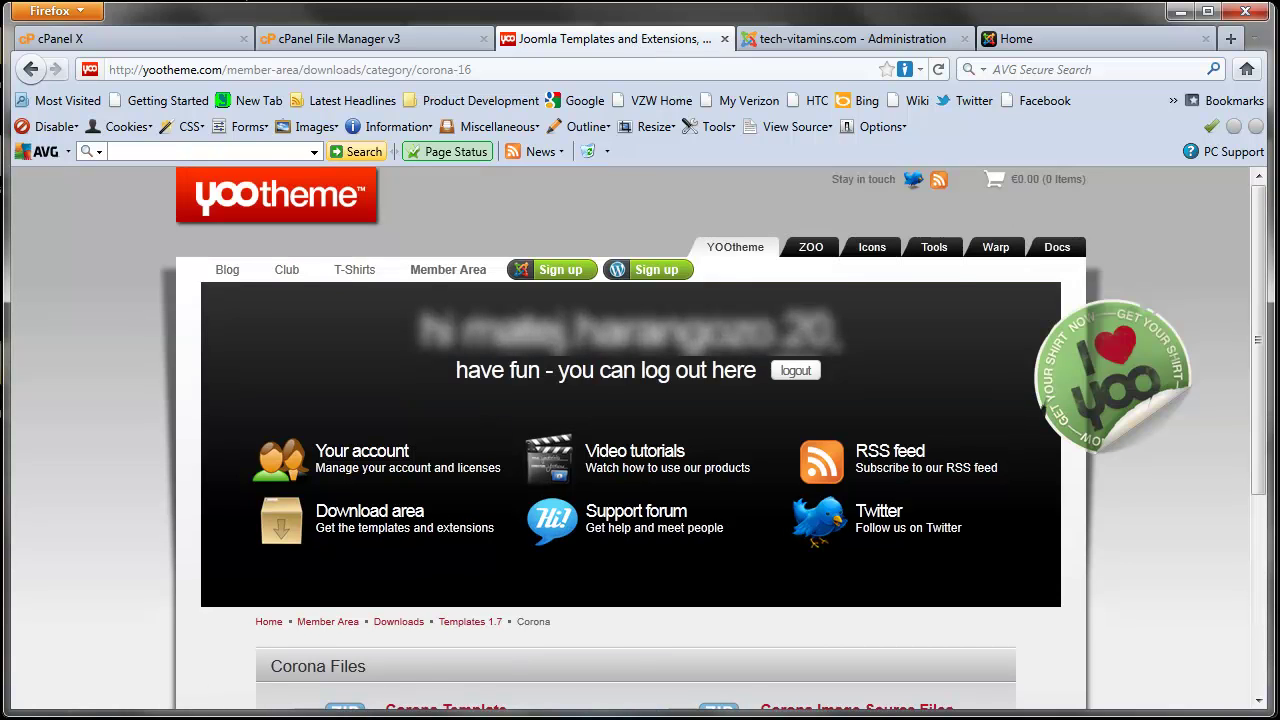
pyautogui.click(1020, 42)
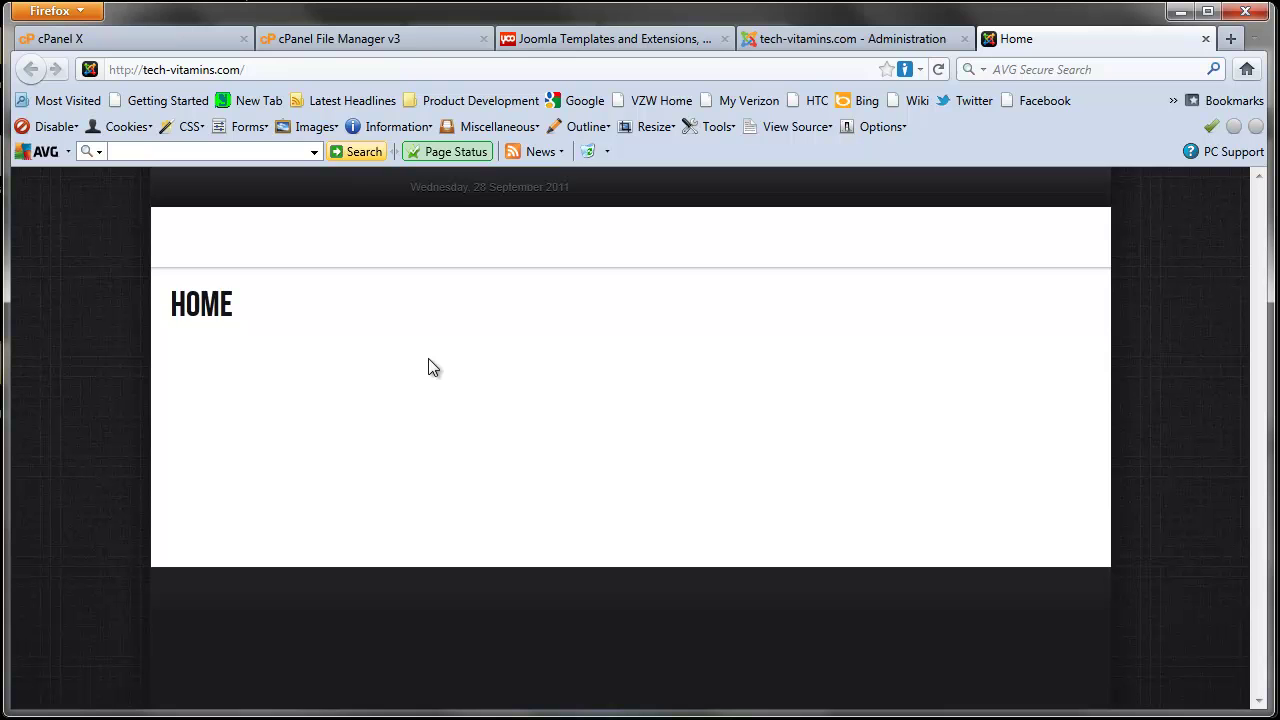
# Step: Go to the Subdomains page in the cPanel dashboard
pyautogui.click(148, 40)
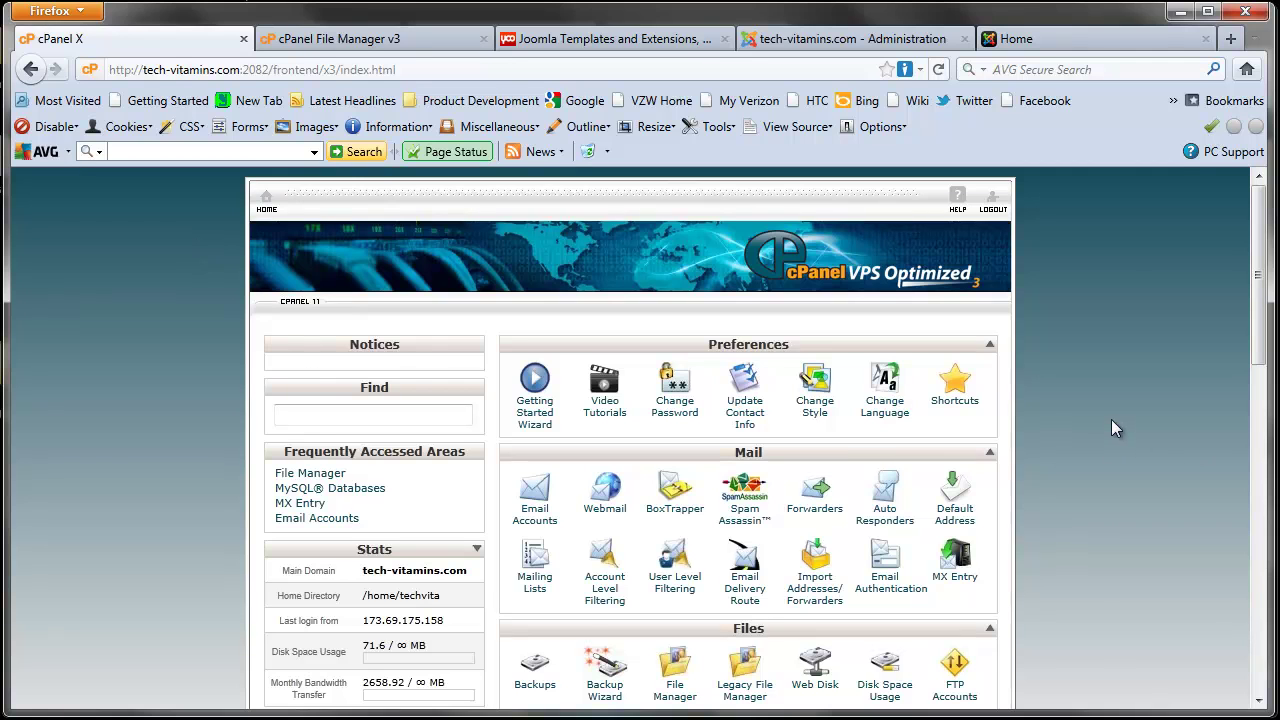
pyautogui.scroll(-4, 1109, 418)
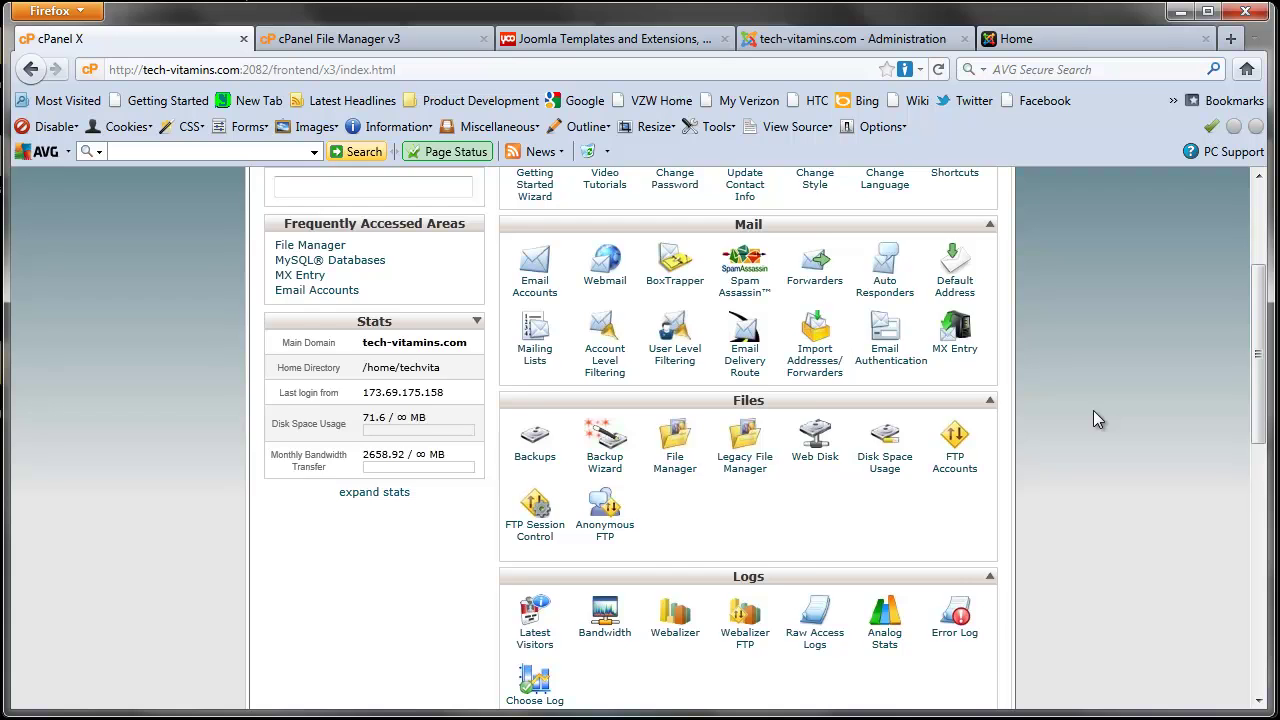
pyautogui.scroll(-5, 1093, 418)
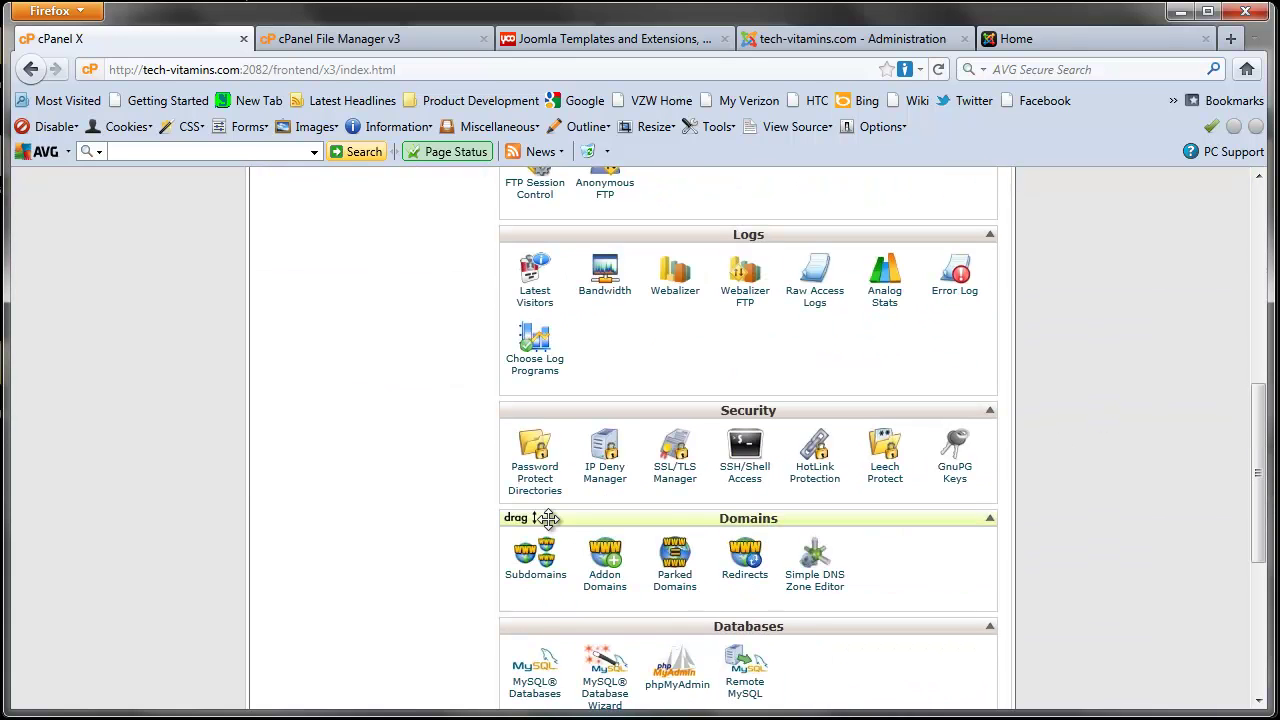
pyautogui.click(530, 580)
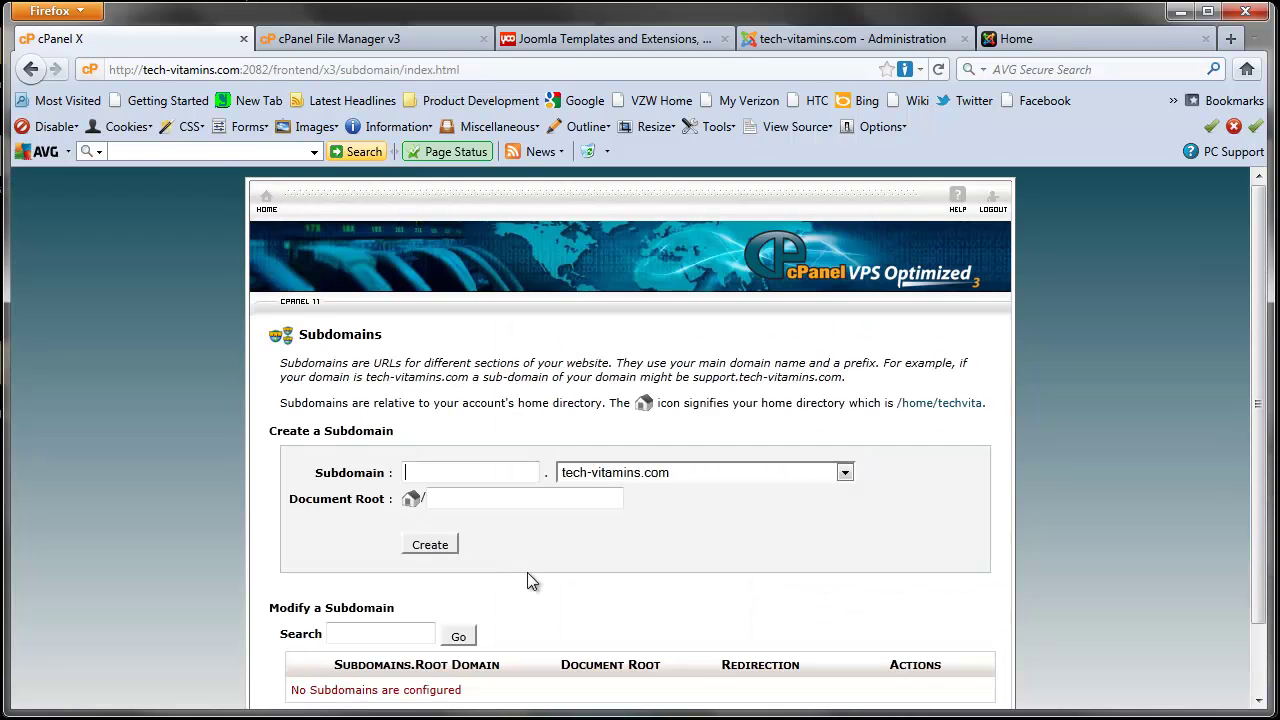
# Step: Create the demotemp subdomain of tech-vitamins.com with document root public_html/demotemp
pyautogui.scroll(-2, 557, 448)
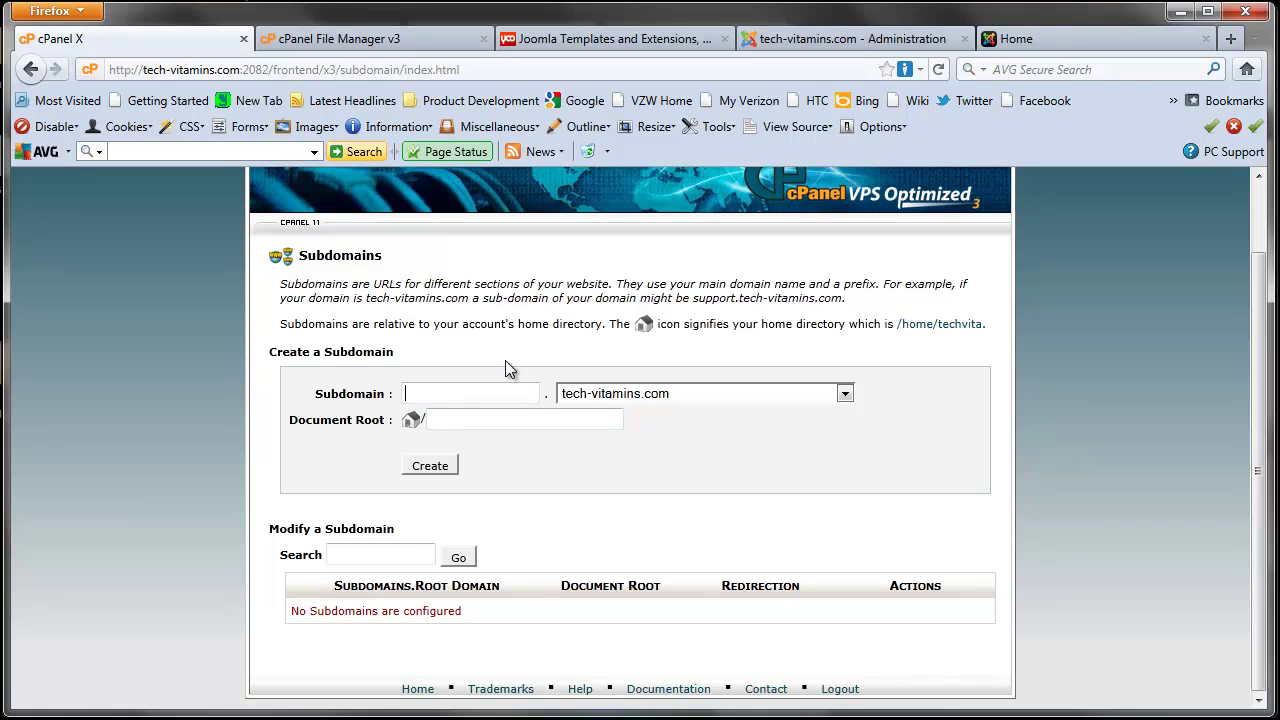
pyautogui.write('templat')
pyautogui.press('BackSpace')
pyautogui.press('BackSpace')
pyautogui.press('BackSpace')
pyautogui.press('BackSpace')
pyautogui.press('BackSpace')
pyautogui.press('BackSpace')
pyautogui.press('BackSpace')
pyautogui.write('demotemp')
pyautogui.click(459, 440)
pyautogui.click(437, 467)
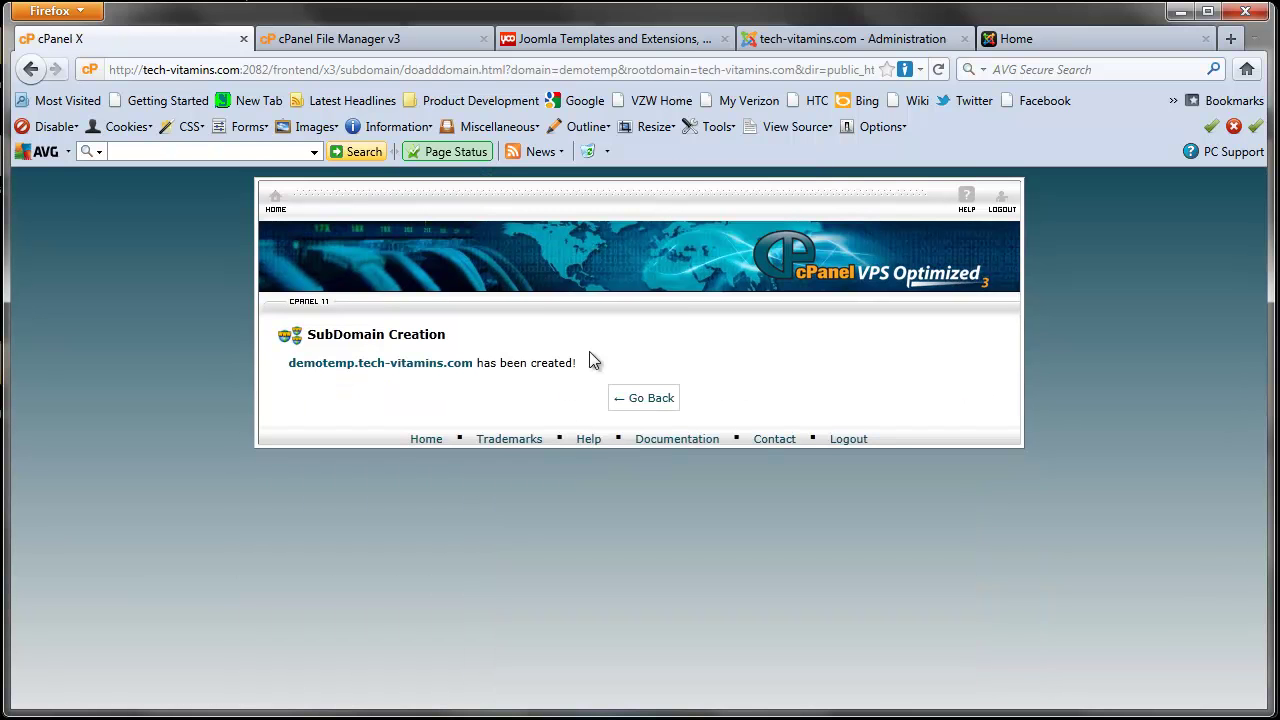
pyautogui.click(641, 405)
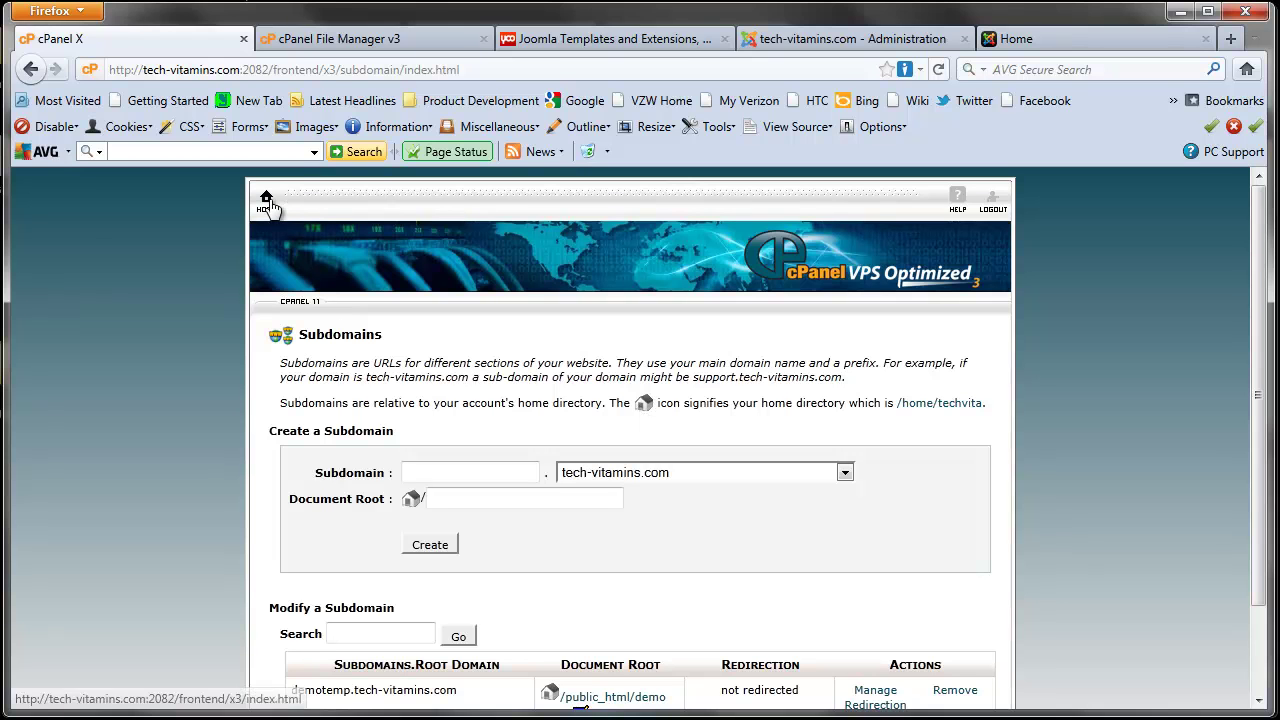
# Step: Reload File Manager and open public_html/demotemp, which contains only cgi-bin
pyautogui.click(267, 200)
pyautogui.scroll(-2, 700, 608)
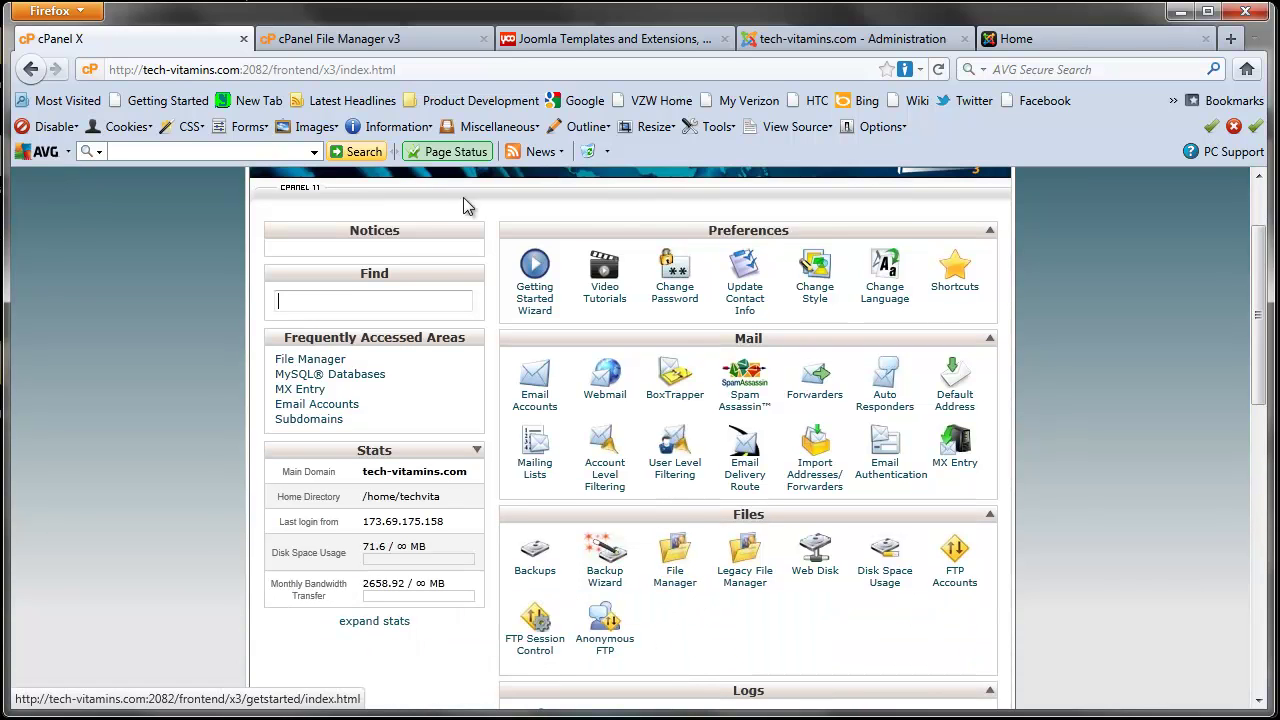
pyautogui.click(380, 48)
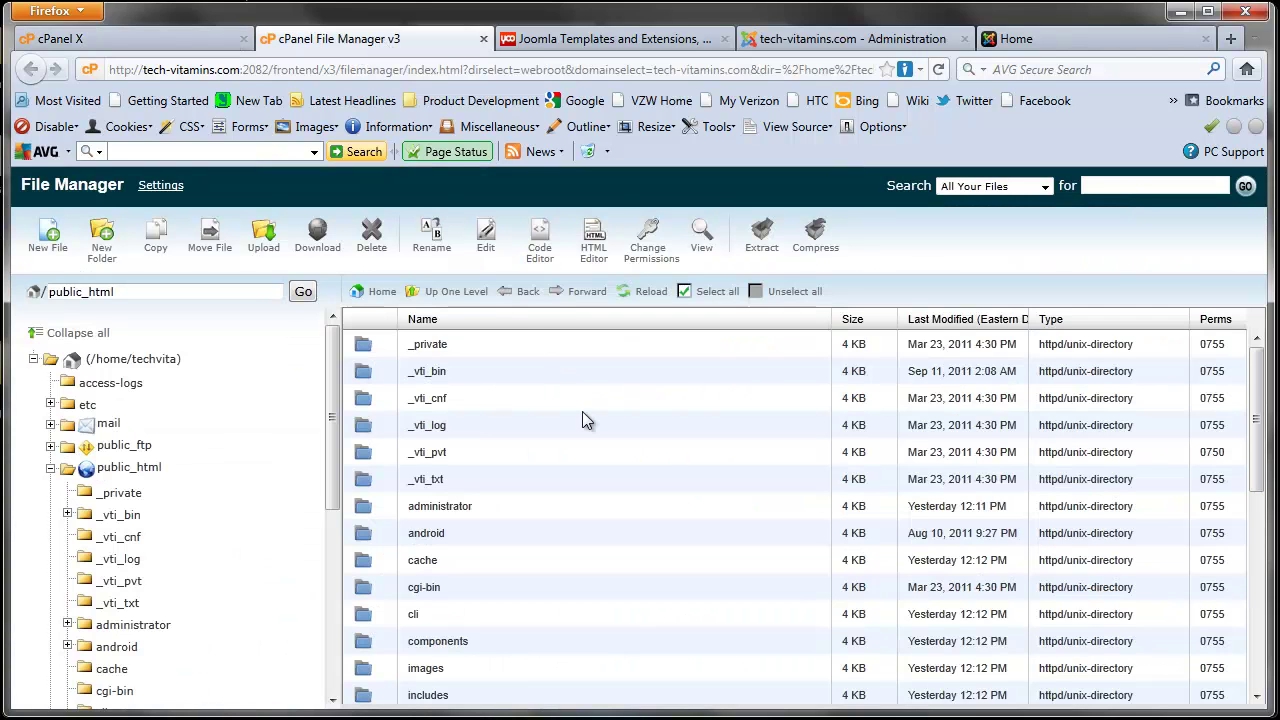
pyautogui.click(624, 292)
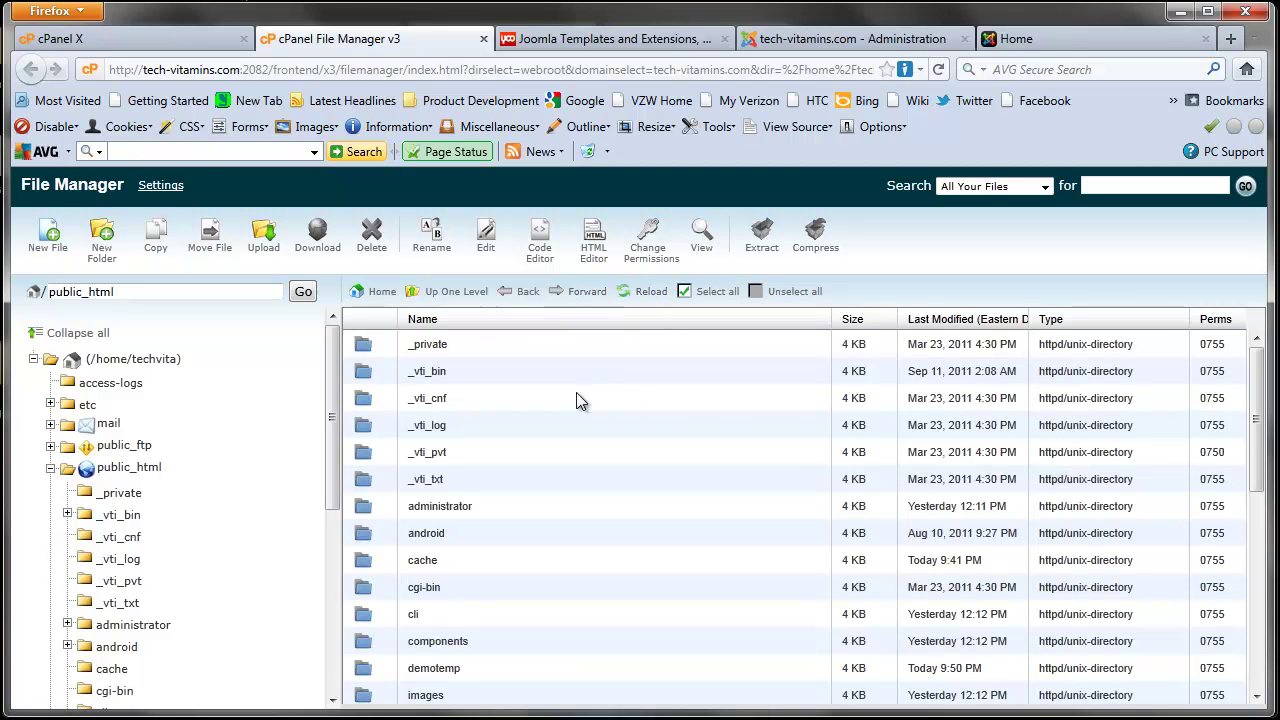
pyautogui.scroll(-2, 577, 395)
pyautogui.scroll(-3, 577, 395)
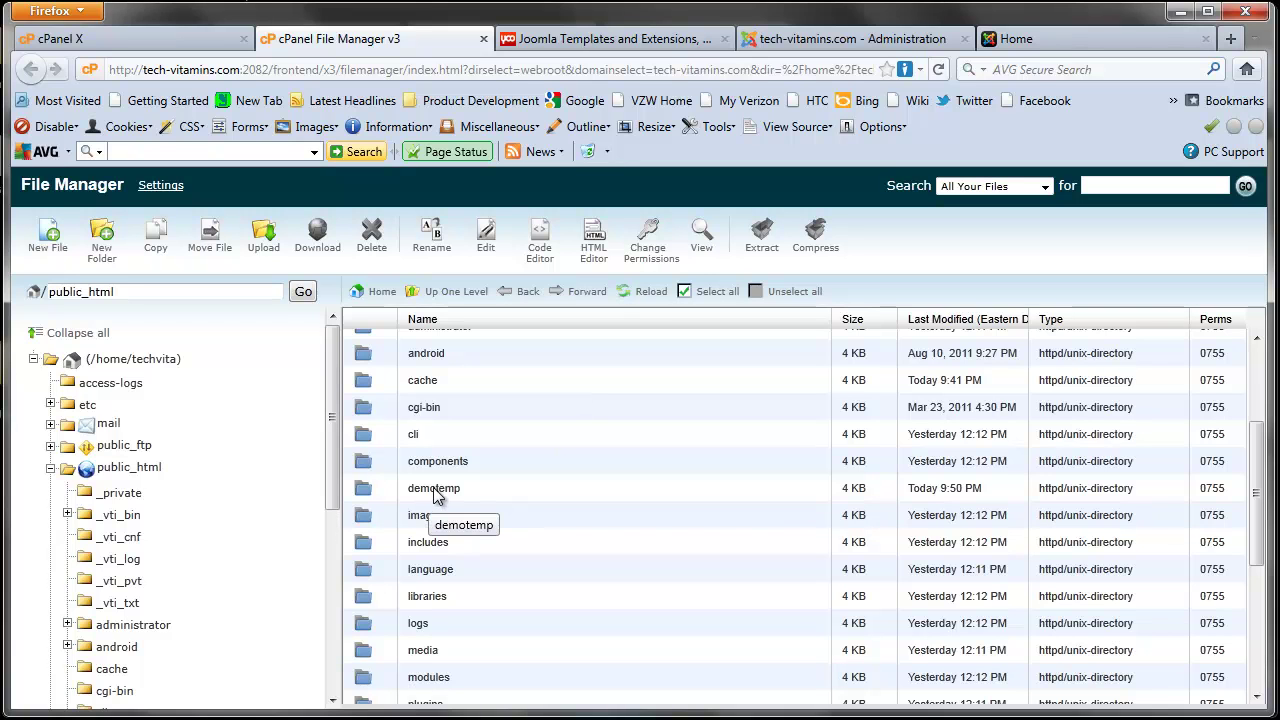
pyautogui.doubleClick(361, 490)
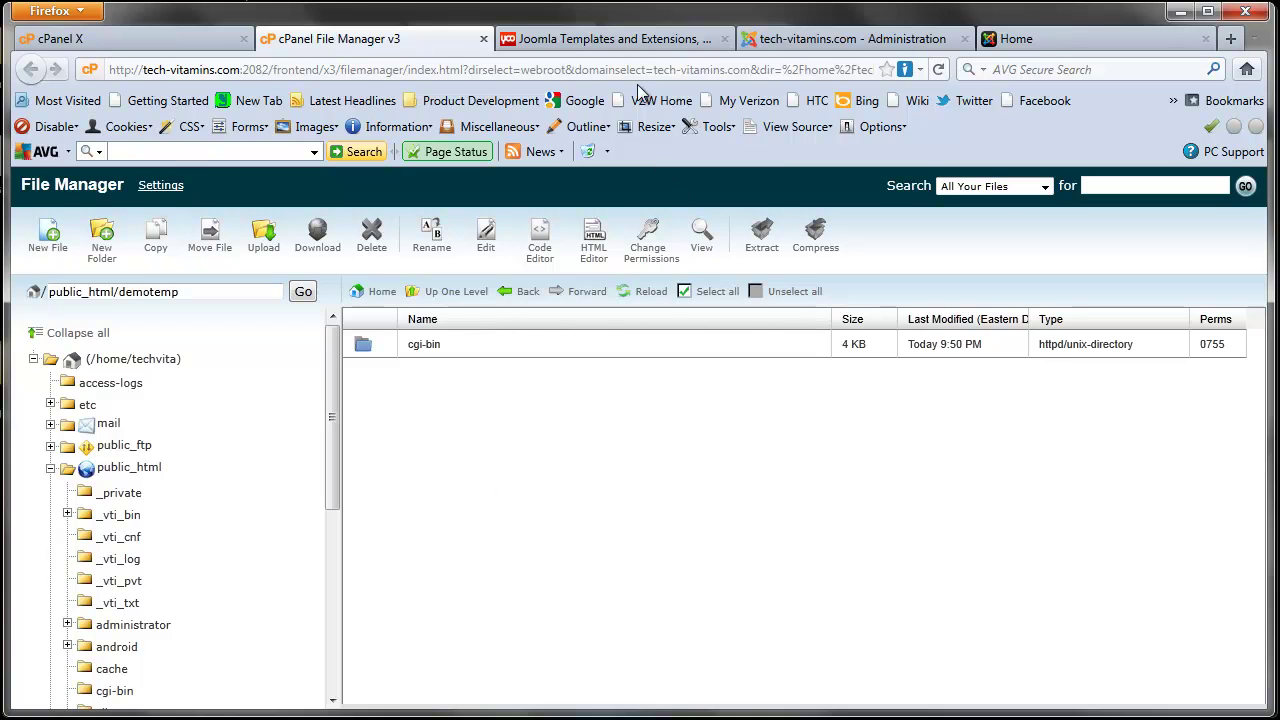
# Step: Return to the YOOtheme Templates 1.7 Archive page
pyautogui.click(640, 39)
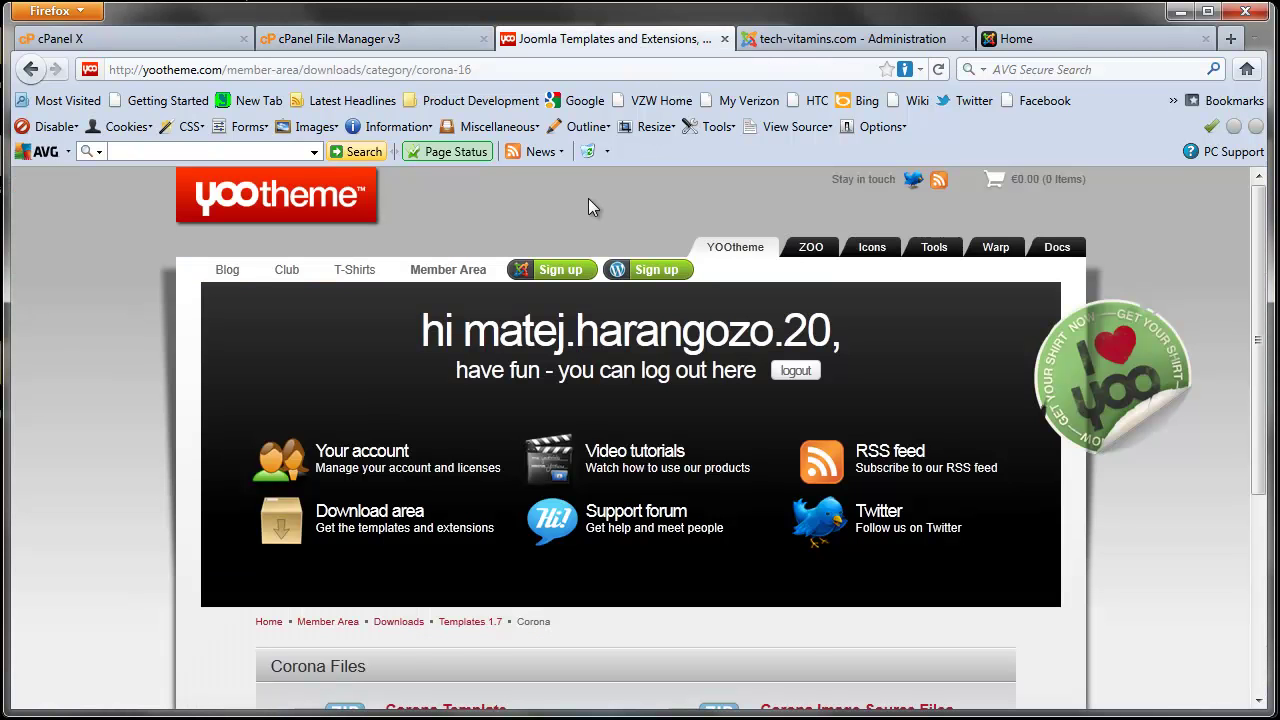
pyautogui.scroll(-5, 580, 334)
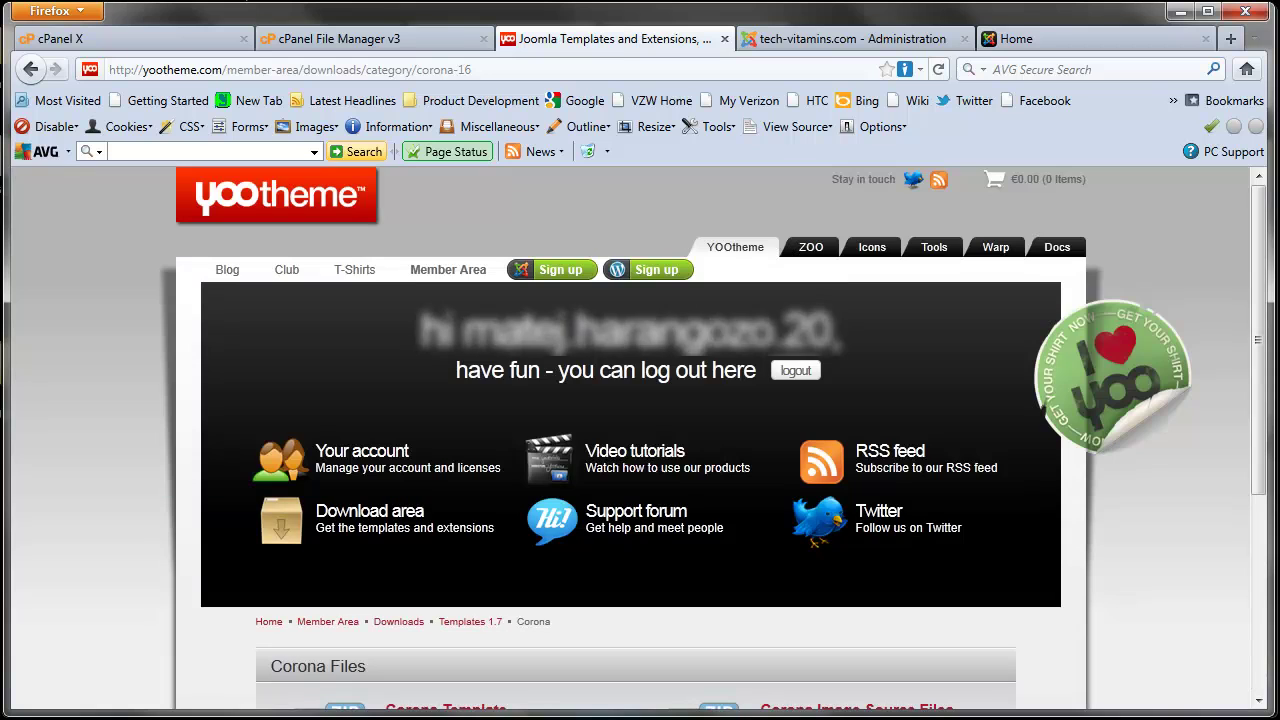
pyautogui.click(30, 69)
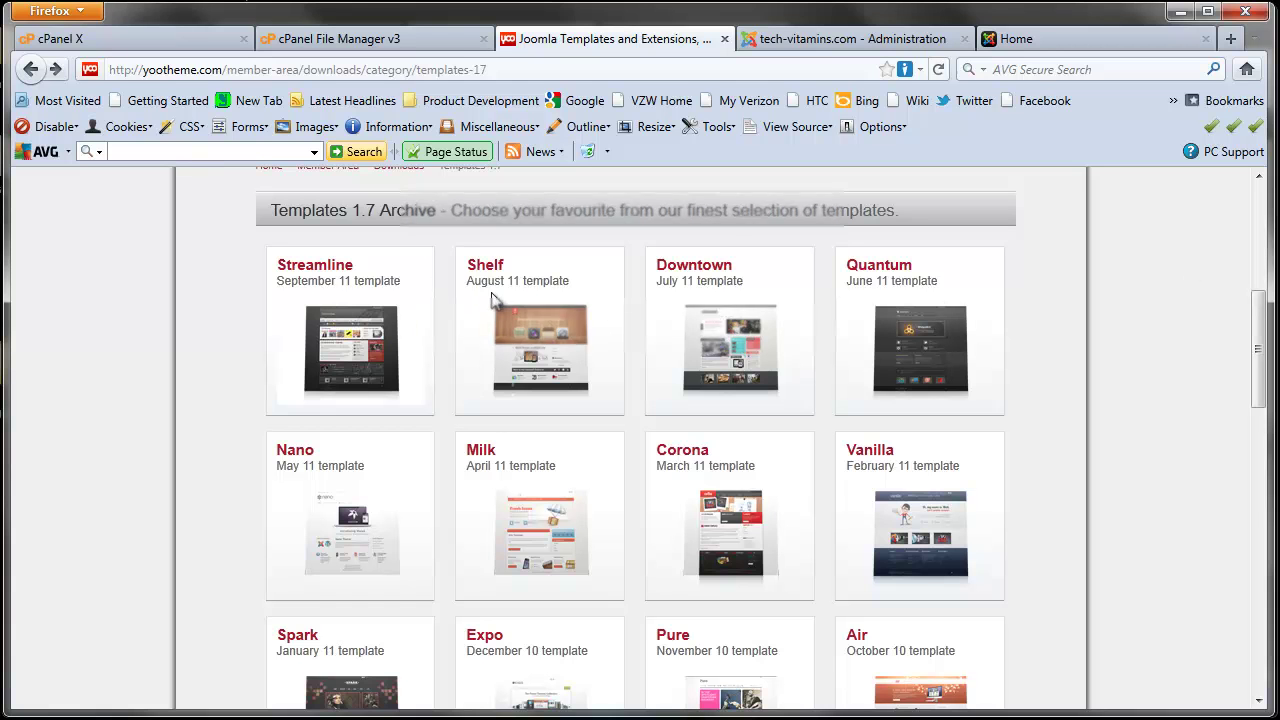
pyautogui.scroll(5, 220, 338)
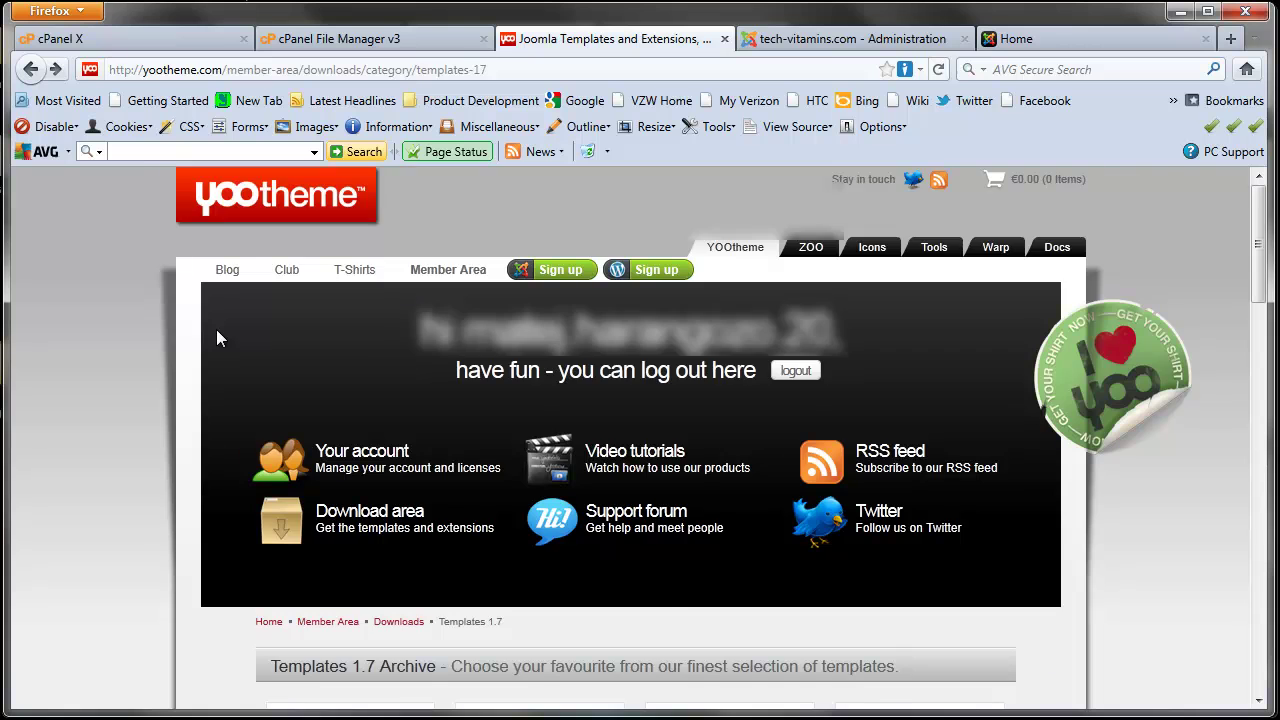
pyautogui.scroll(-6, 220, 338)
pyautogui.scroll(-10, 221, 338)
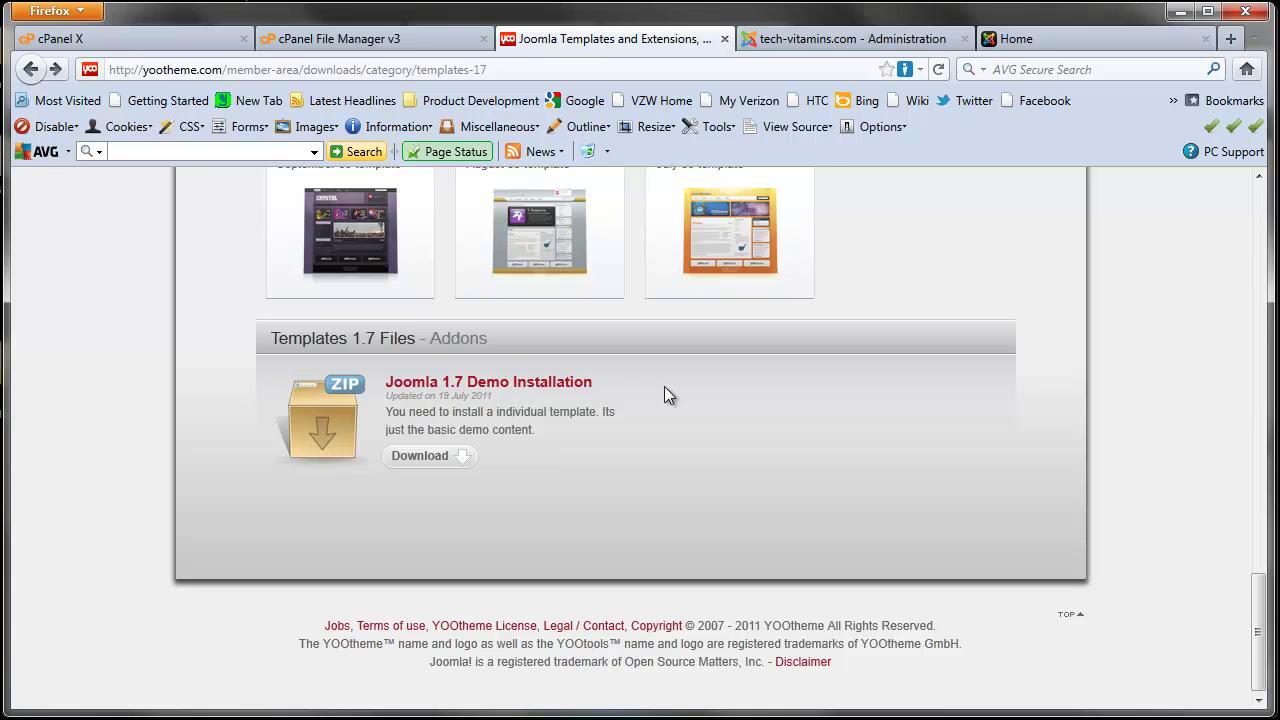
# Step: Download the Joomla 1.7 Demo Installation package as joomla17_demo_package(1).zip
pyautogui.click(450, 457)
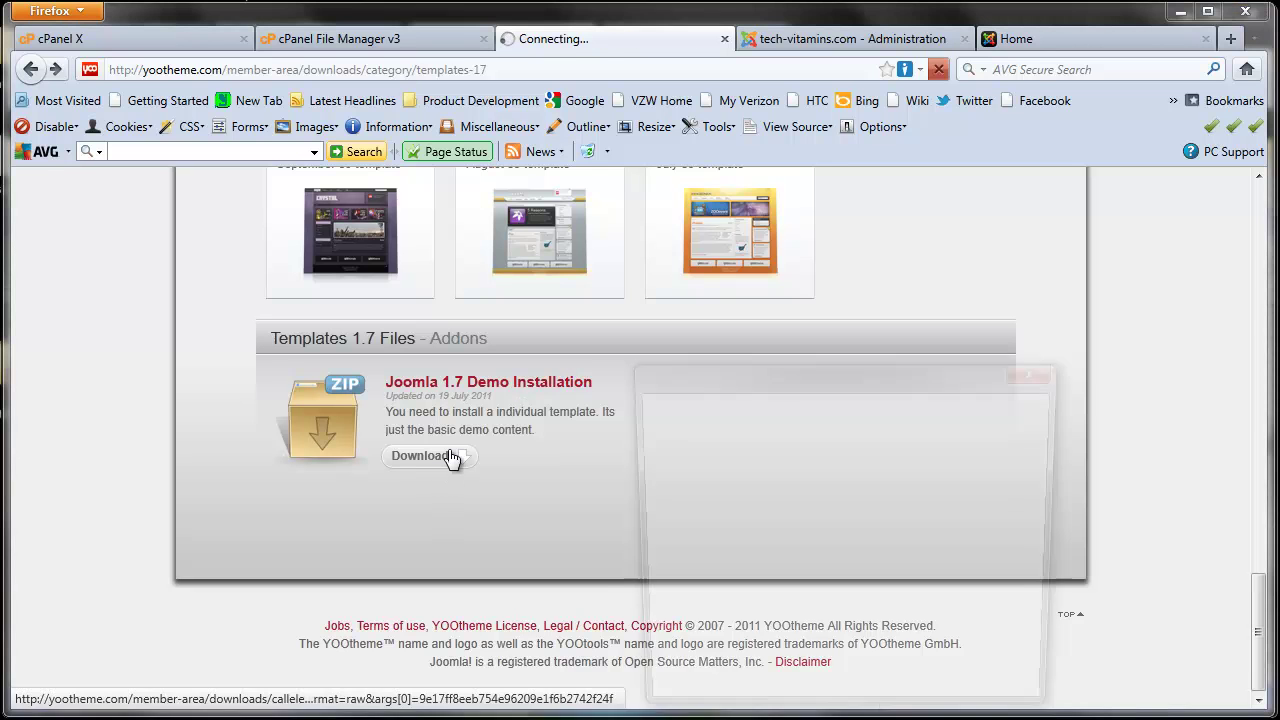
pyautogui.click(922, 663)
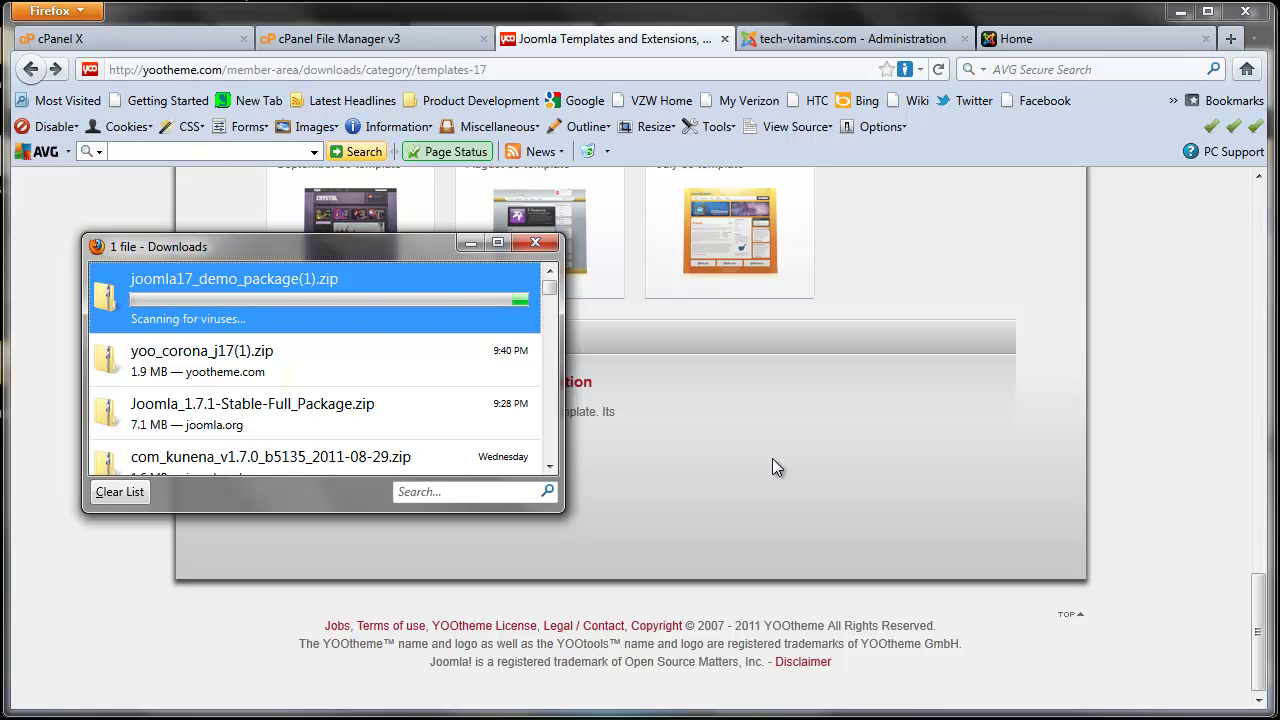
pyautogui.click(536, 245)
pyautogui.click(330, 39)
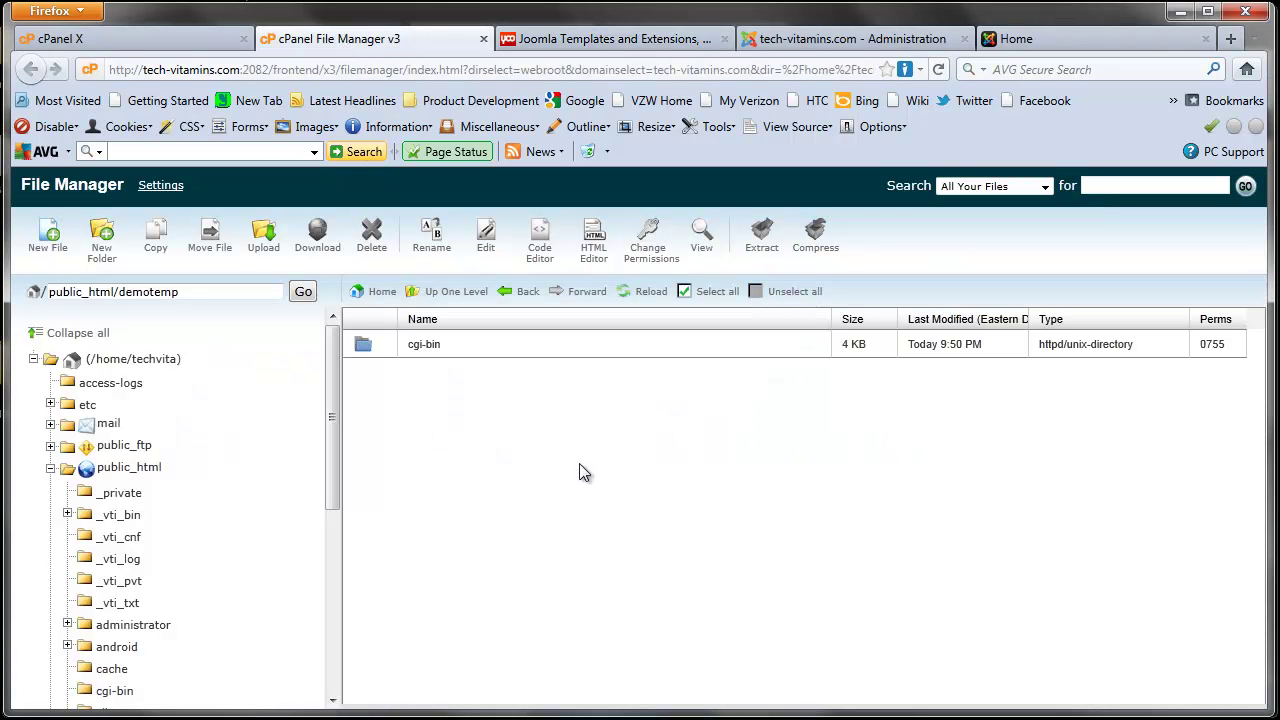
# Step: Upload joomla17_demo_package(1).zip from Downloads into the public_html/demotemp folder
pyautogui.click(438, 294)
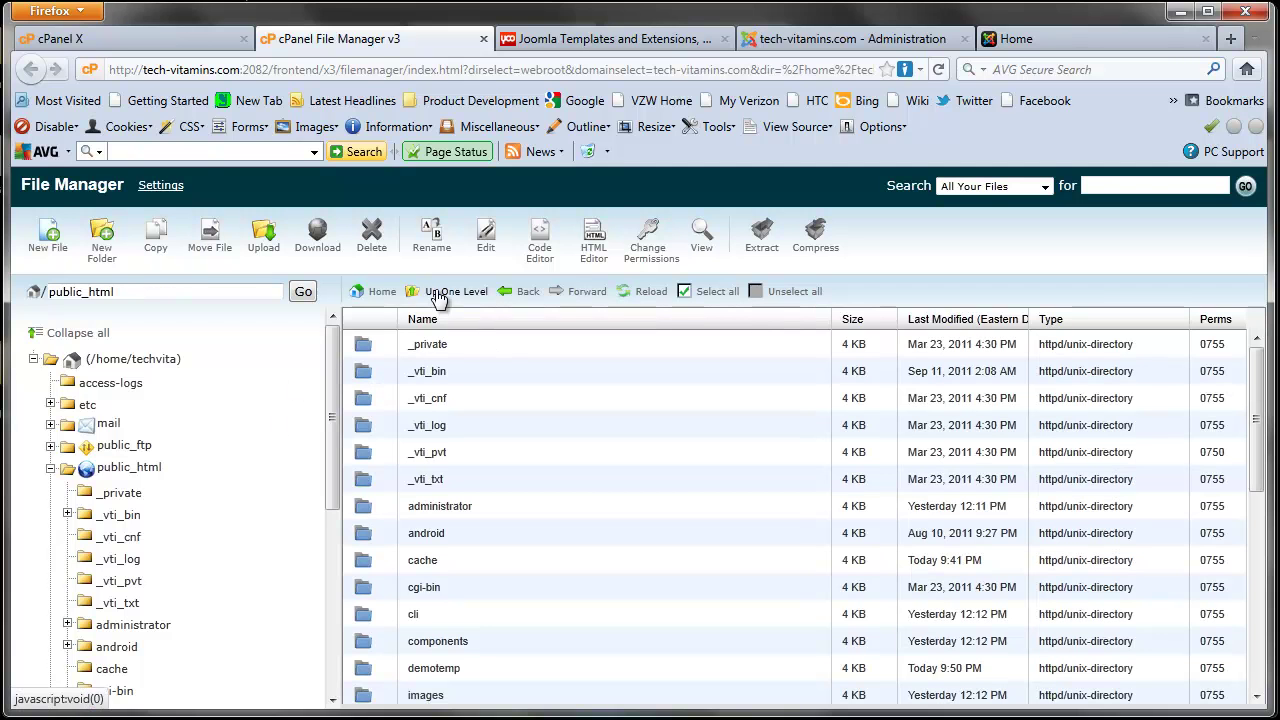
pyautogui.doubleClick(378, 670)
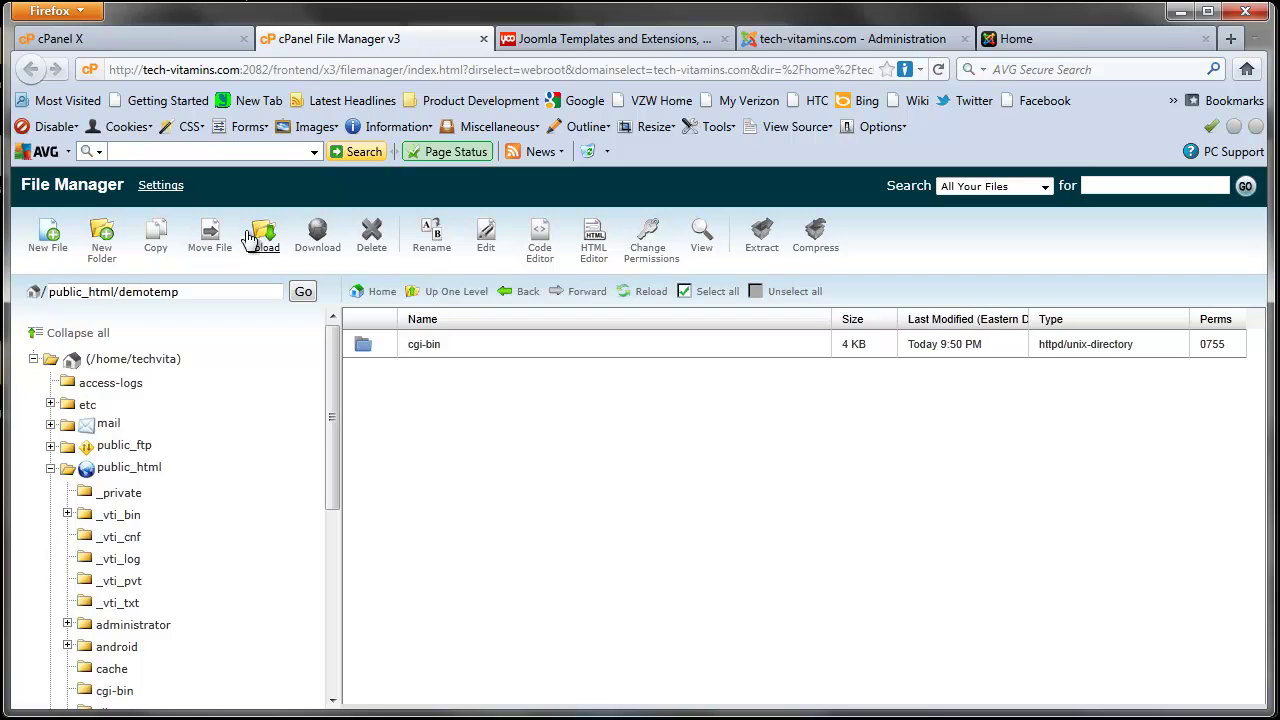
pyautogui.click(262, 238)
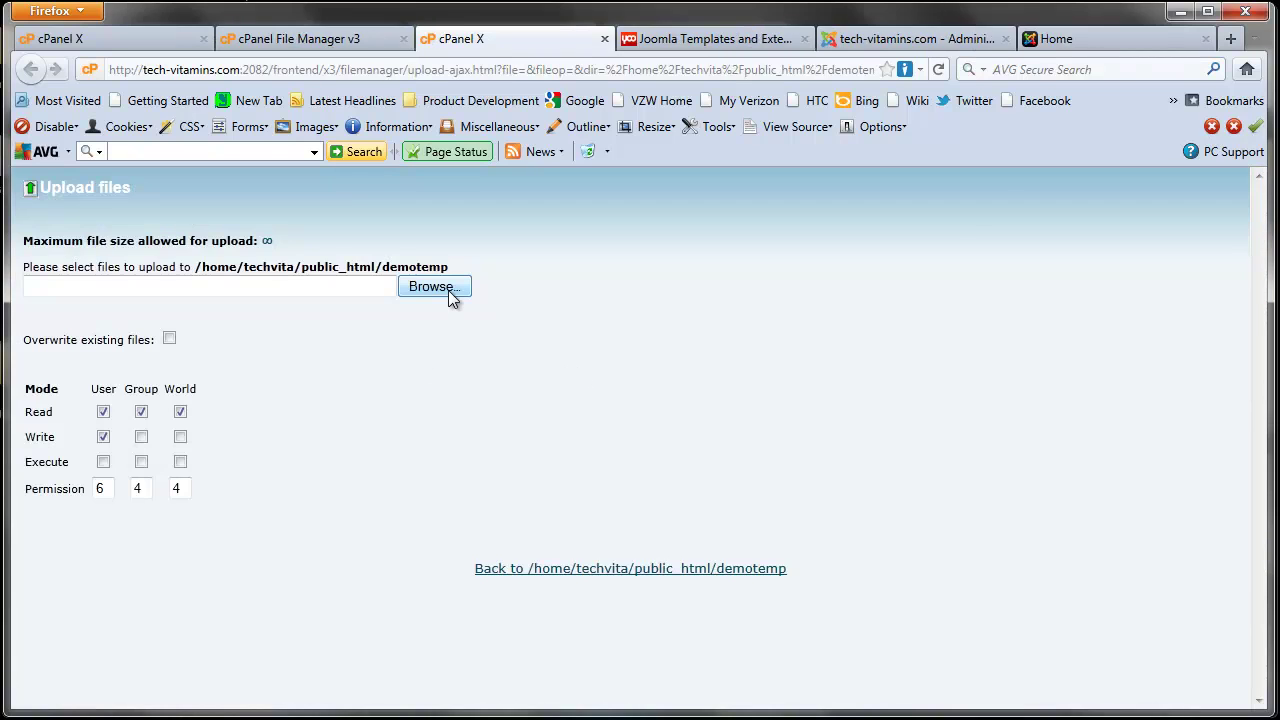
pyautogui.click(434, 287)
pyautogui.moveTo(1021, 228); pyautogui.dragTo(1021, 484)
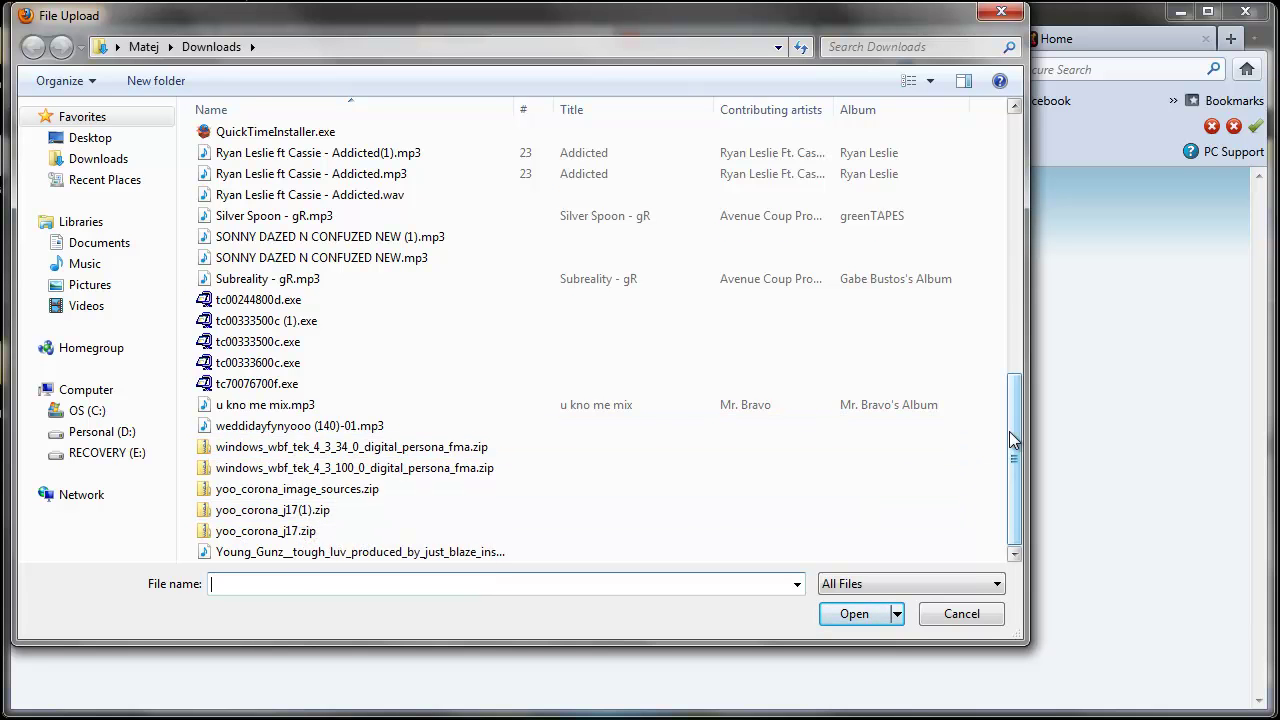
pyautogui.moveTo(1009, 431); pyautogui.dragTo(1010, 183)
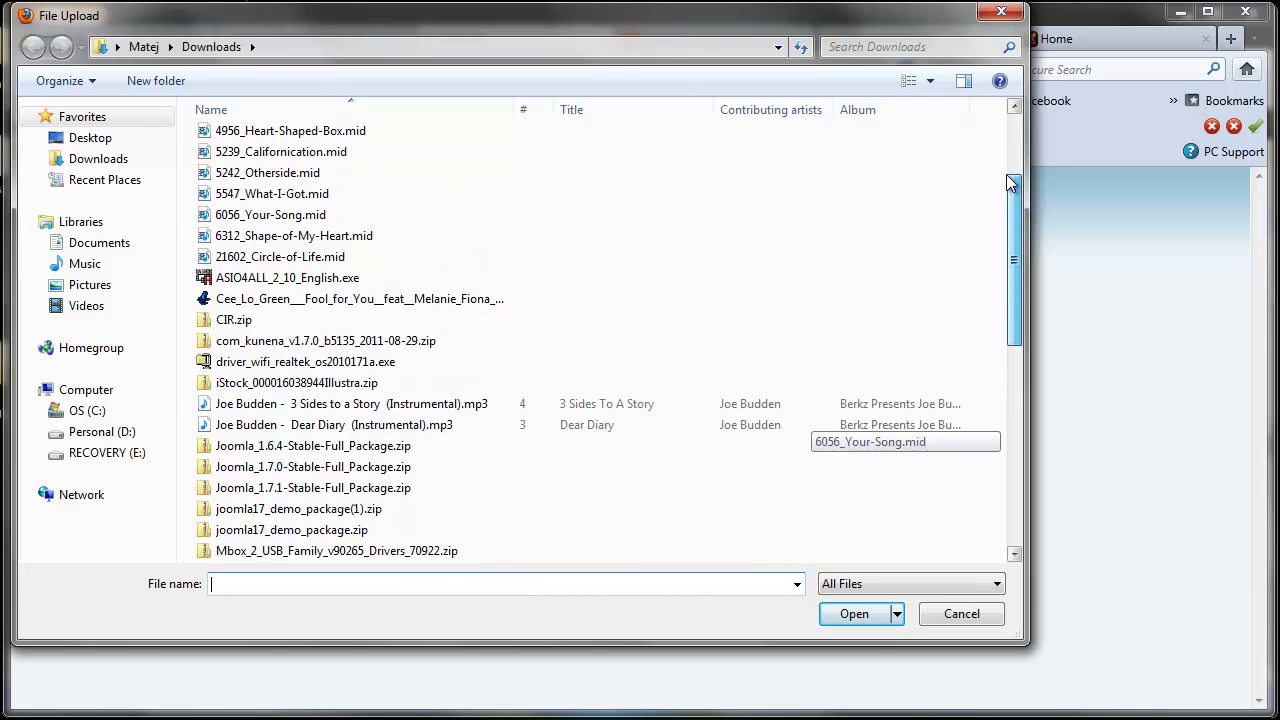
pyautogui.scroll(-3, 988, 294)
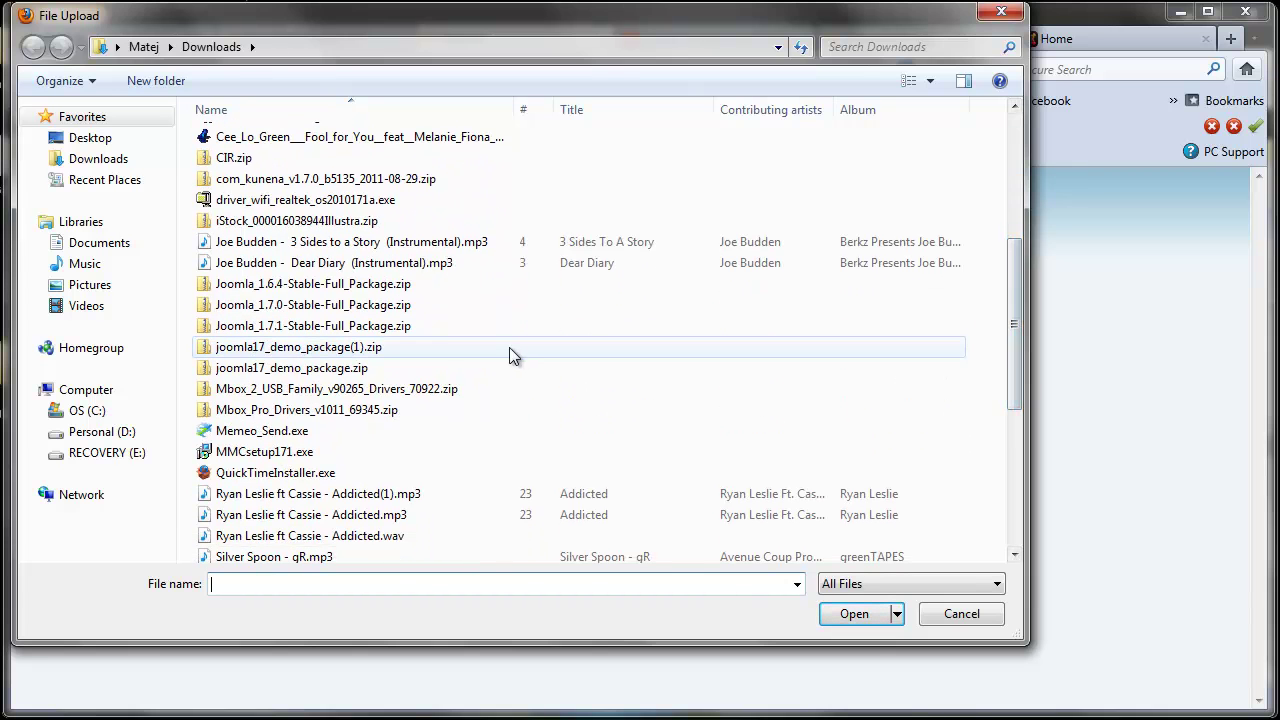
pyautogui.click(348, 350)
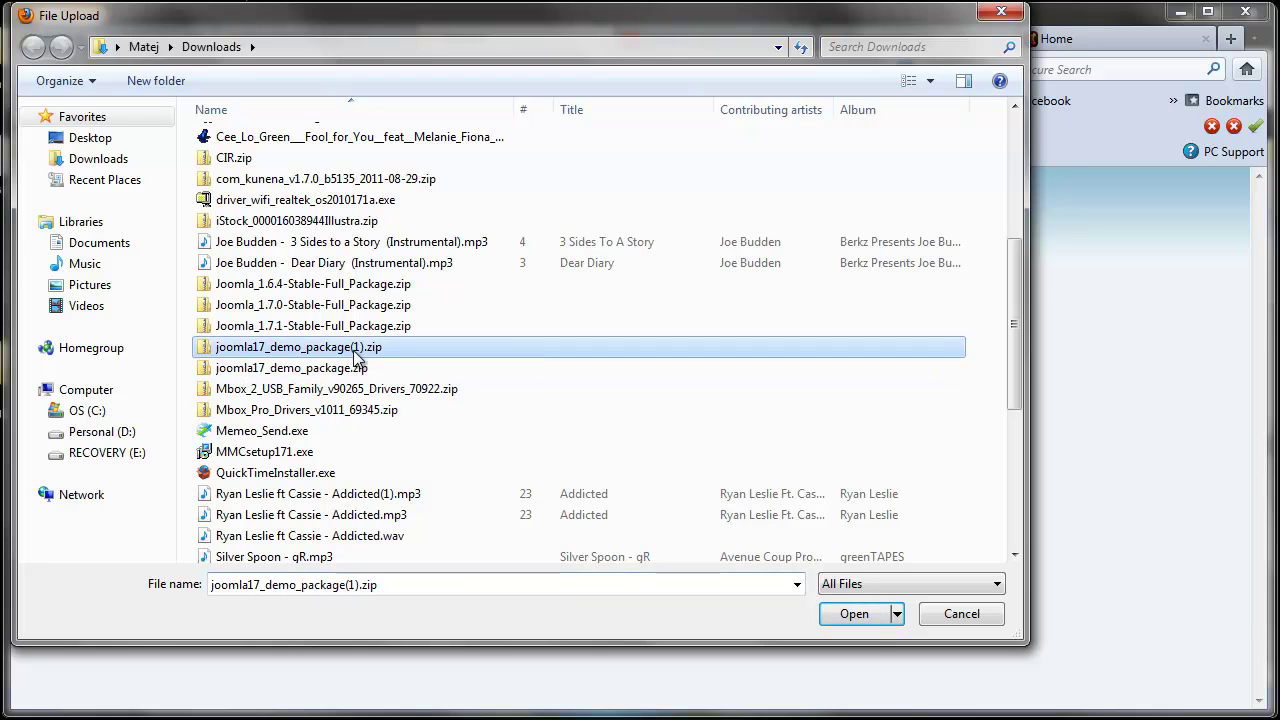
pyautogui.click(860, 616)
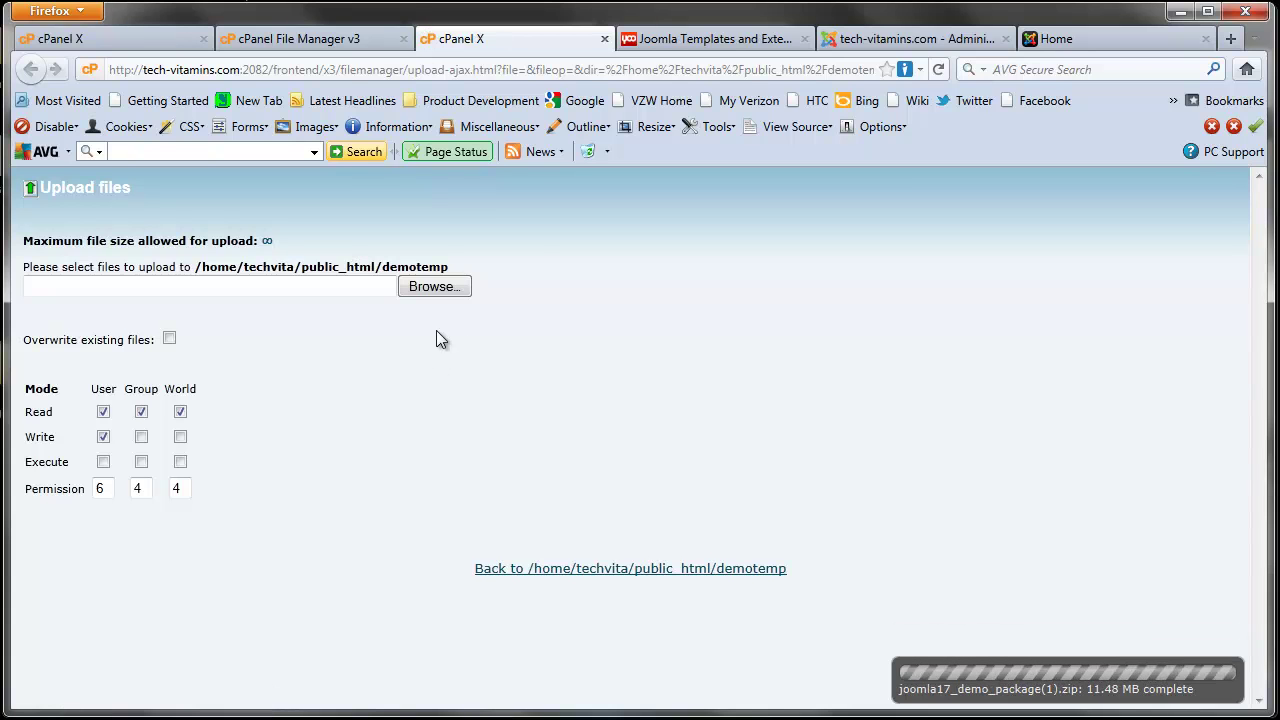
# Step: Extract joomla17_demo_package(1).zip into /public_html/demotemp
pyautogui.click(354, 44)
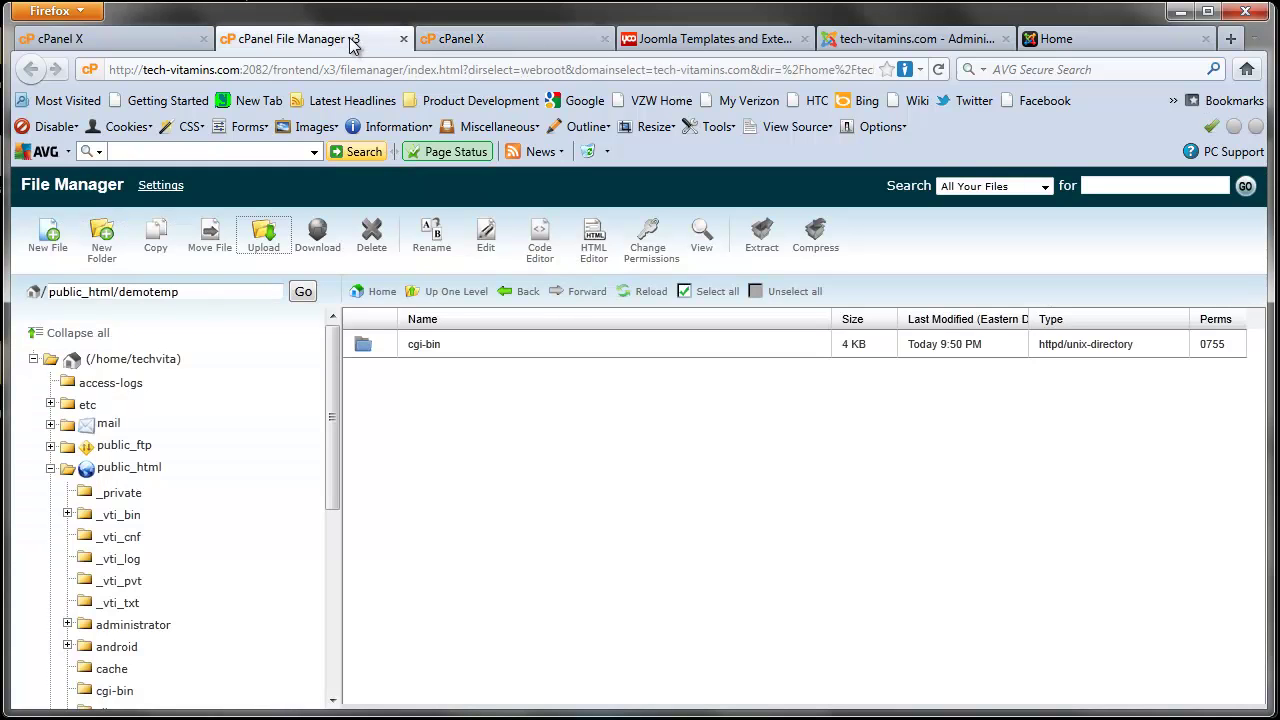
pyautogui.click(640, 293)
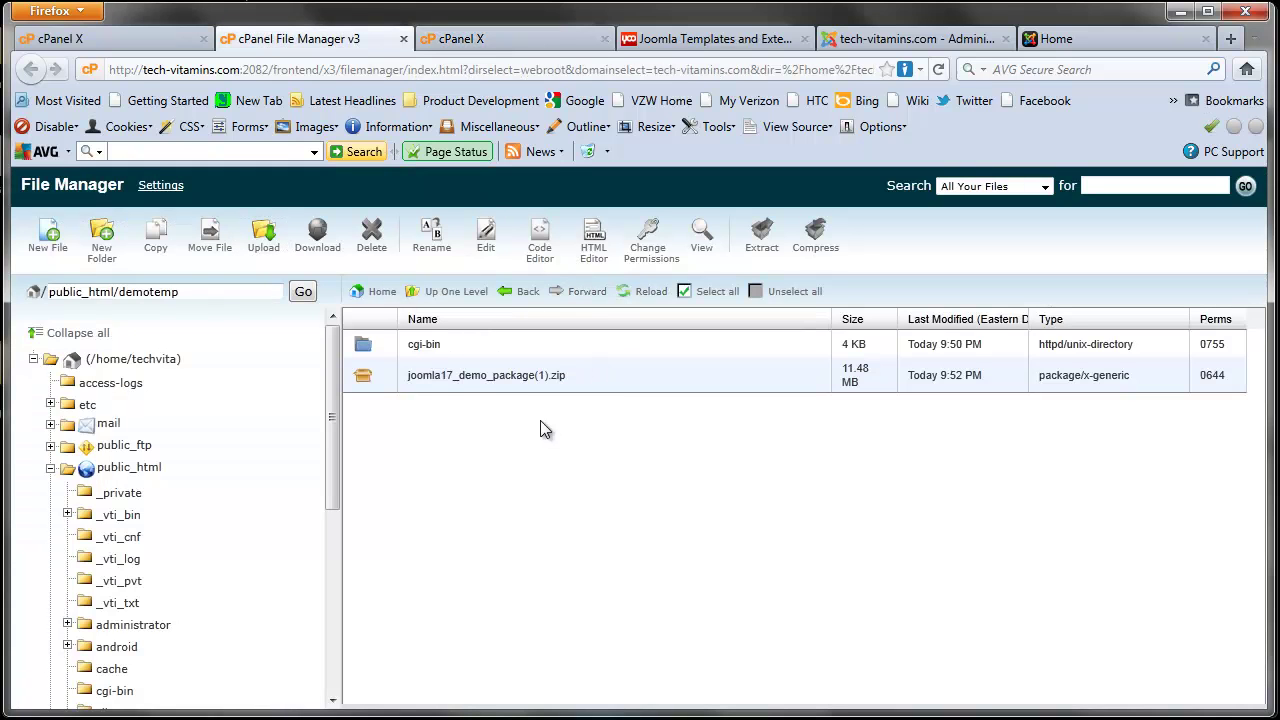
pyautogui.click(511, 386)
pyautogui.rightClick(501, 379)
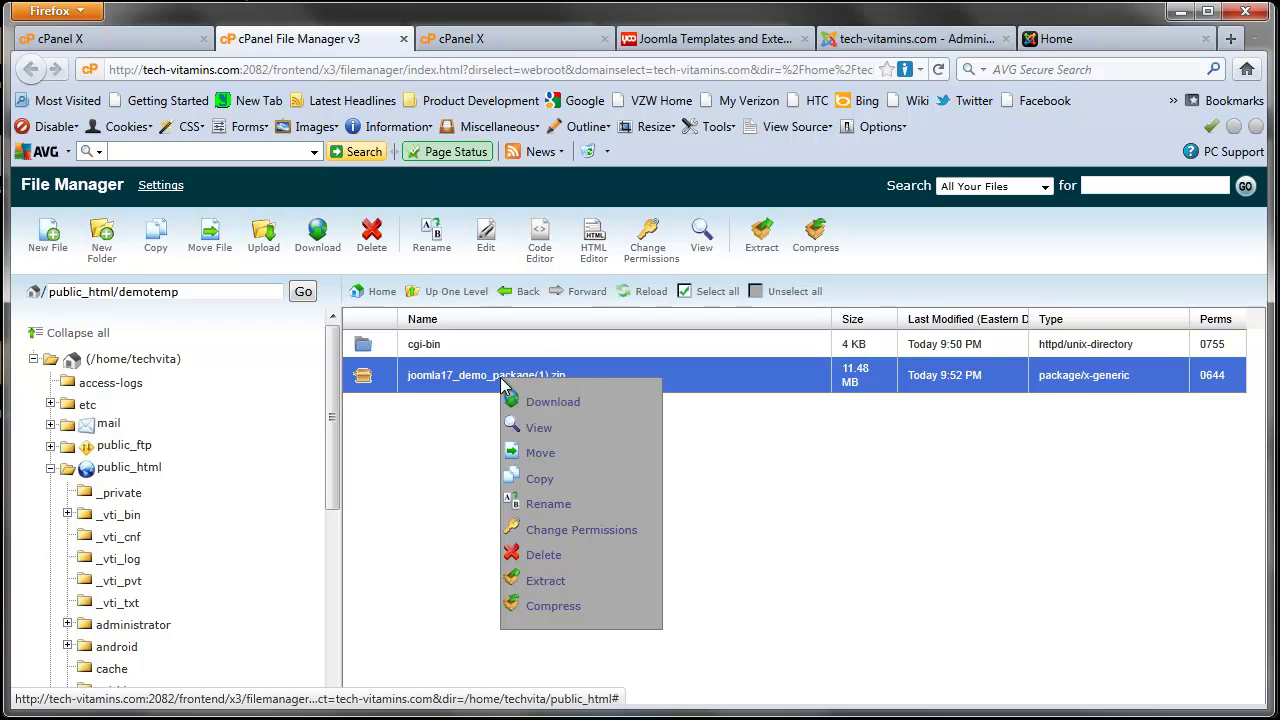
pyautogui.click(548, 582)
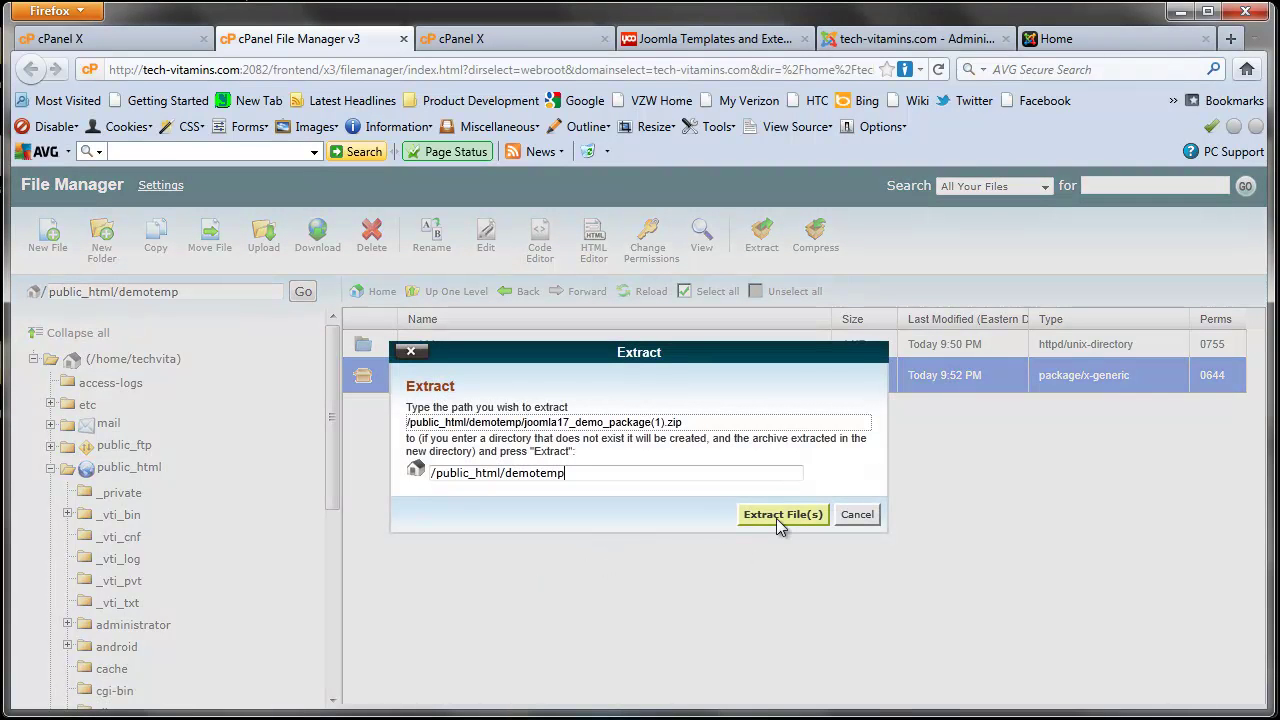
pyautogui.click(776, 516)
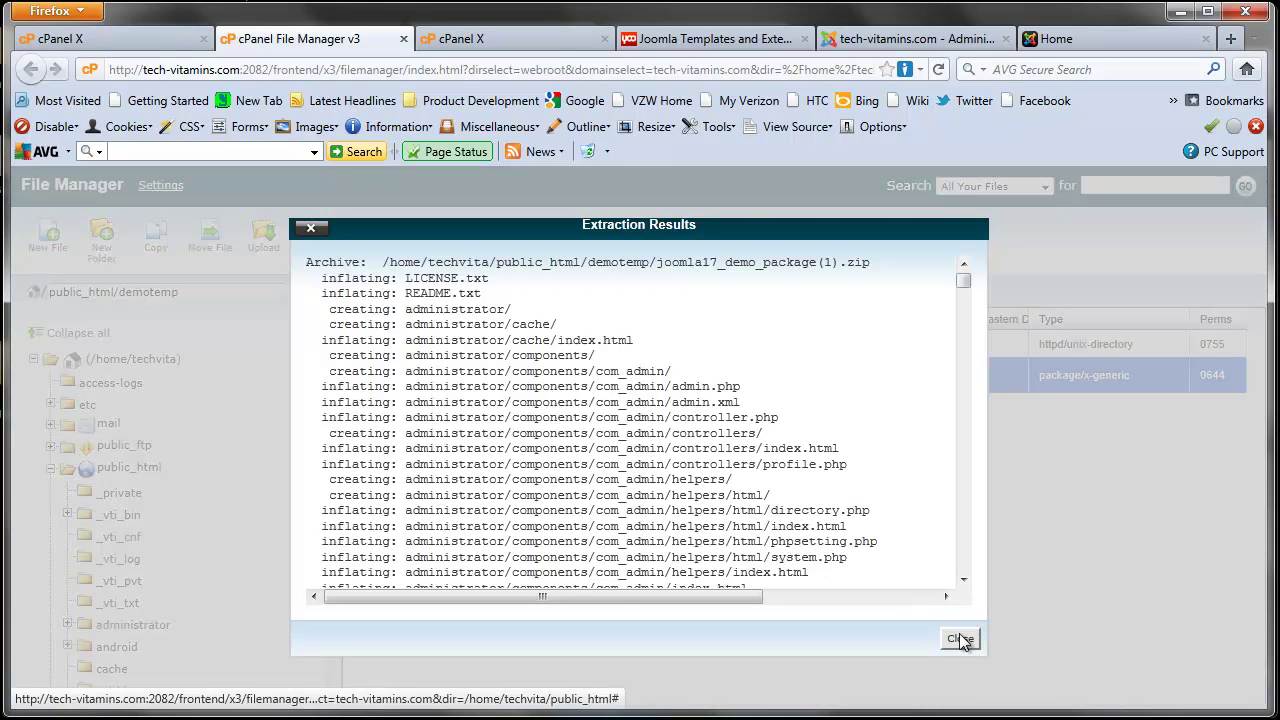
pyautogui.click(958, 640)
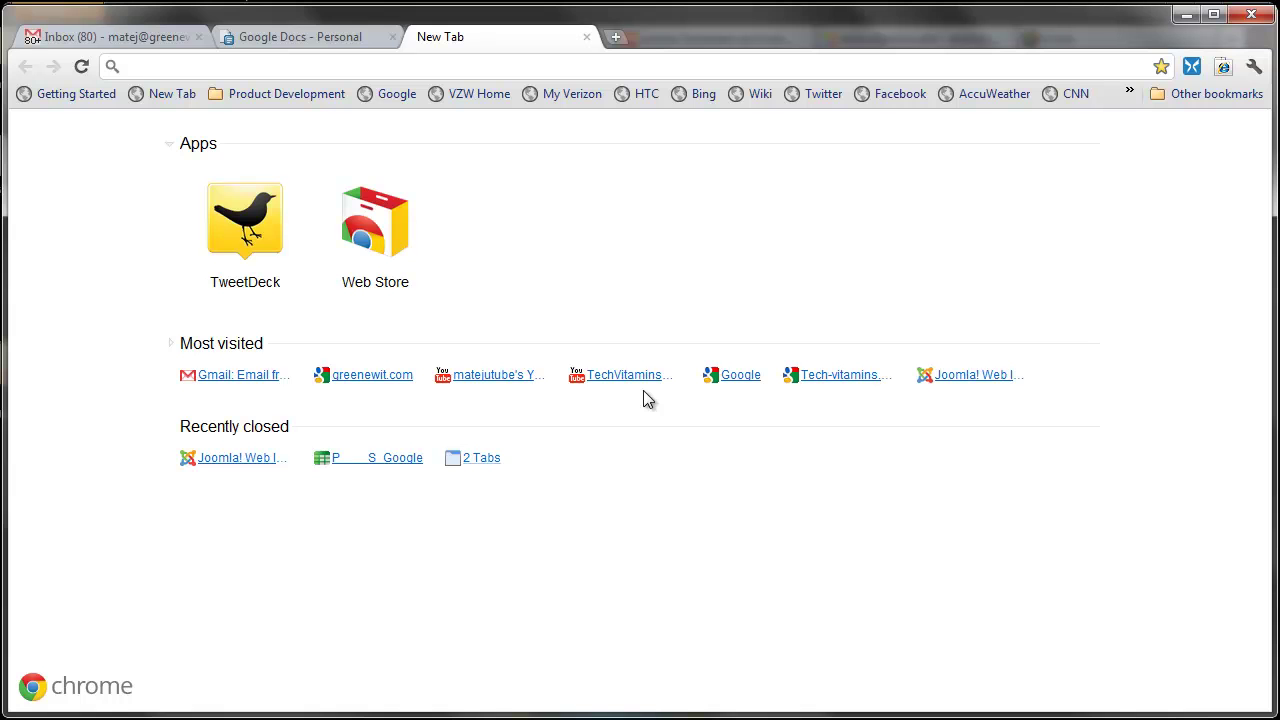
# Step: Load demotemp.tech-vitamins.com in a new Chrome tab
pyautogui.write('de')
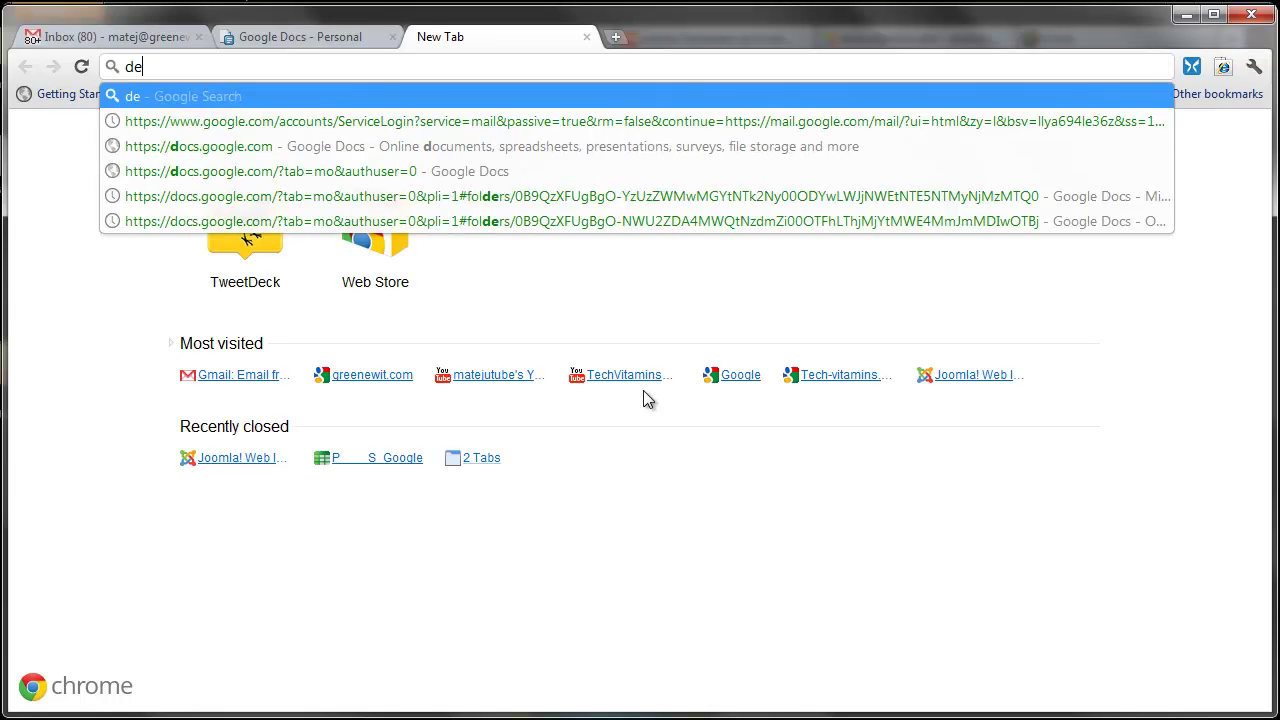
pyautogui.write('motemp')
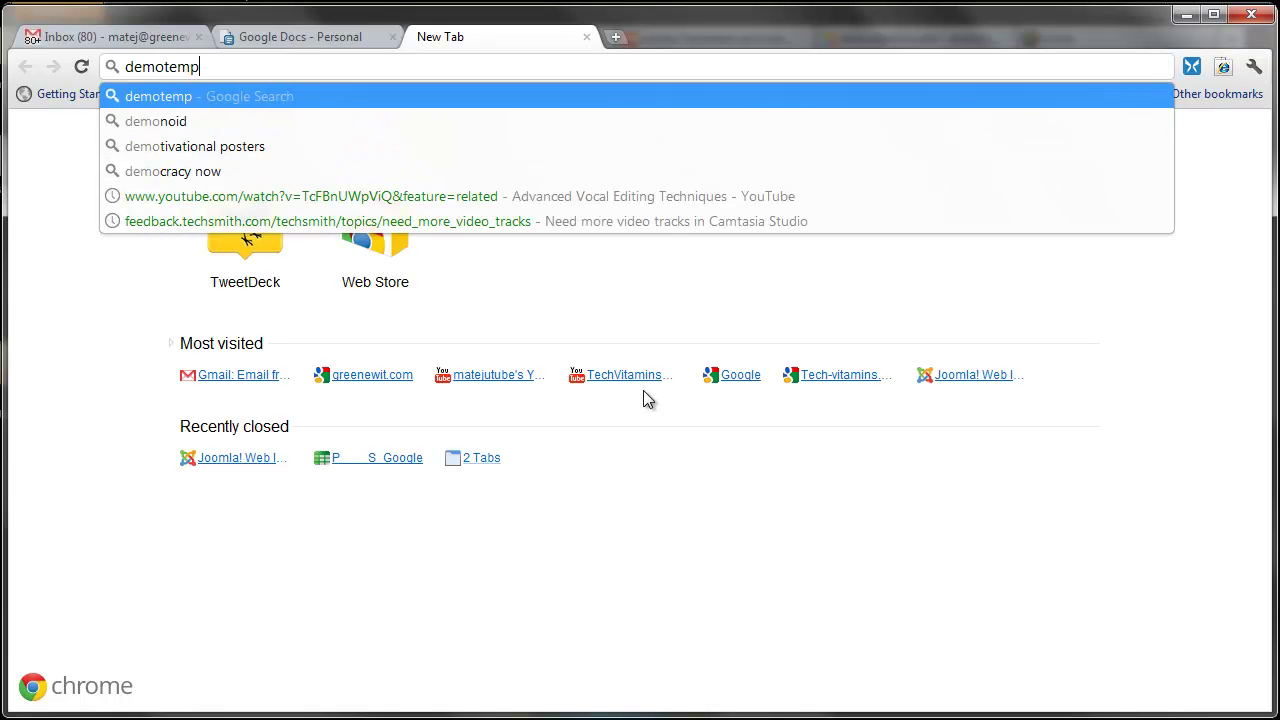
pyautogui.write('.tech')
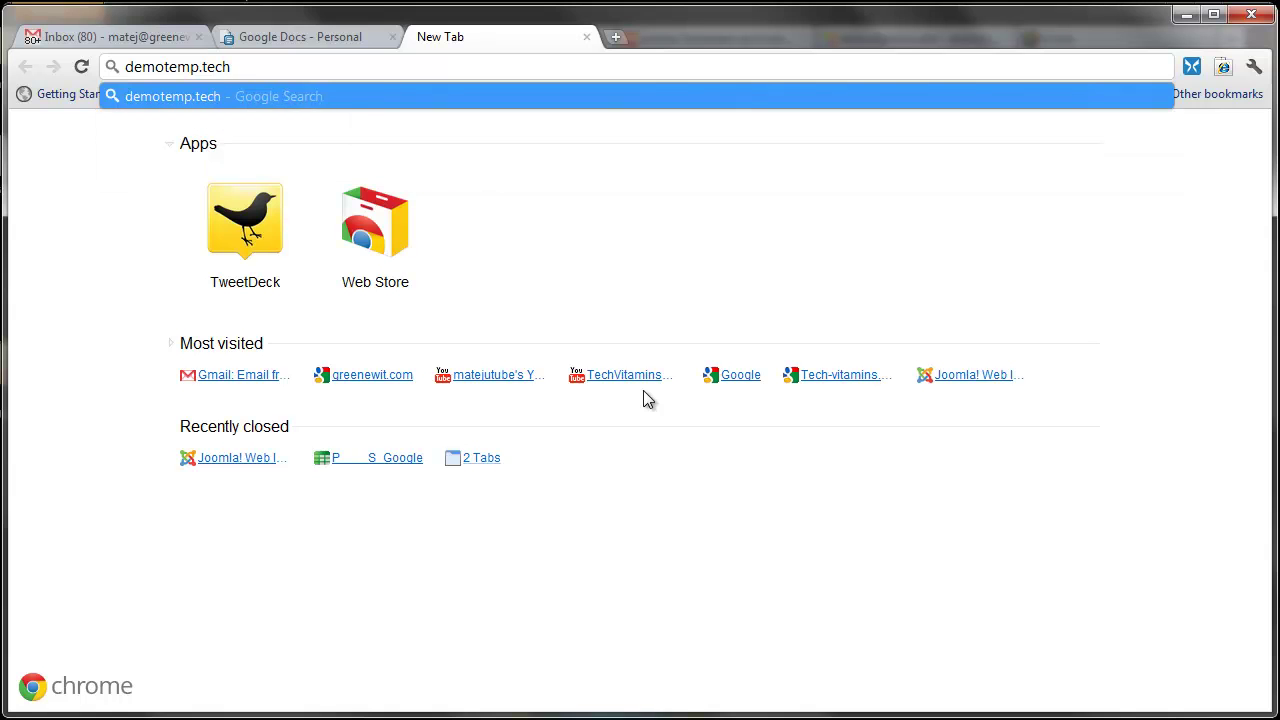
pyautogui.write('-vitamin')
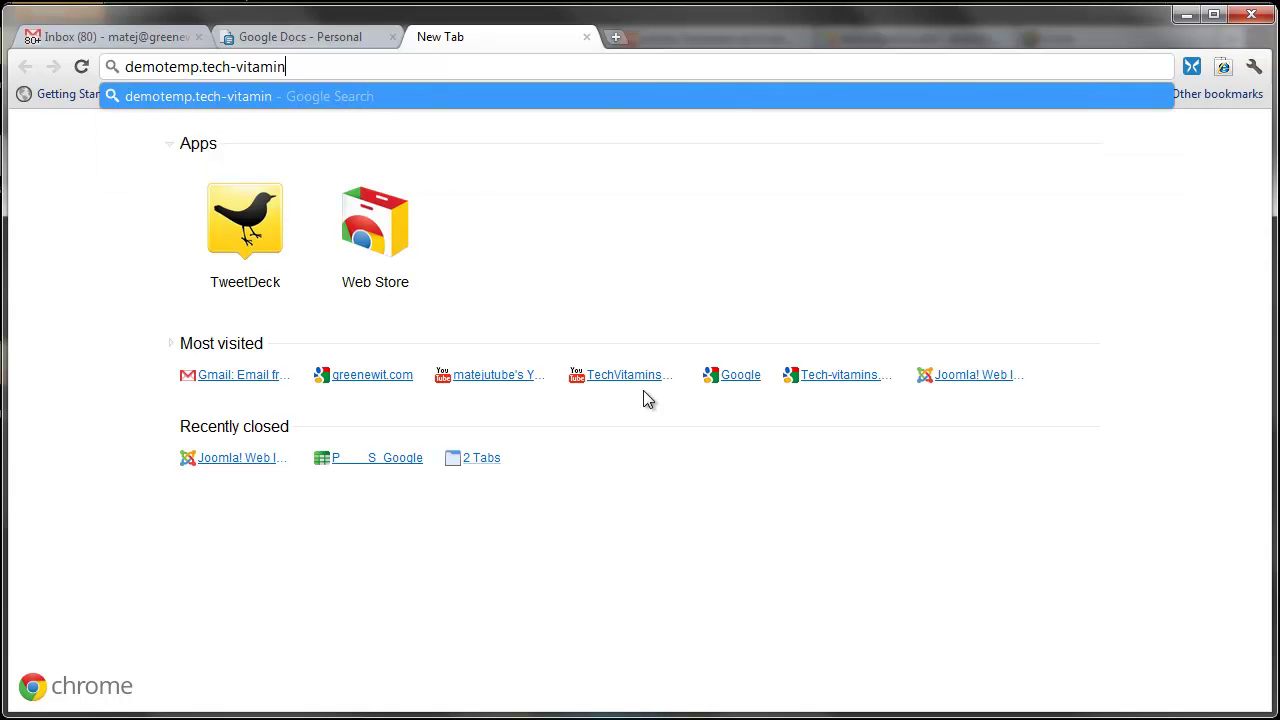
pyautogui.write('s.com')
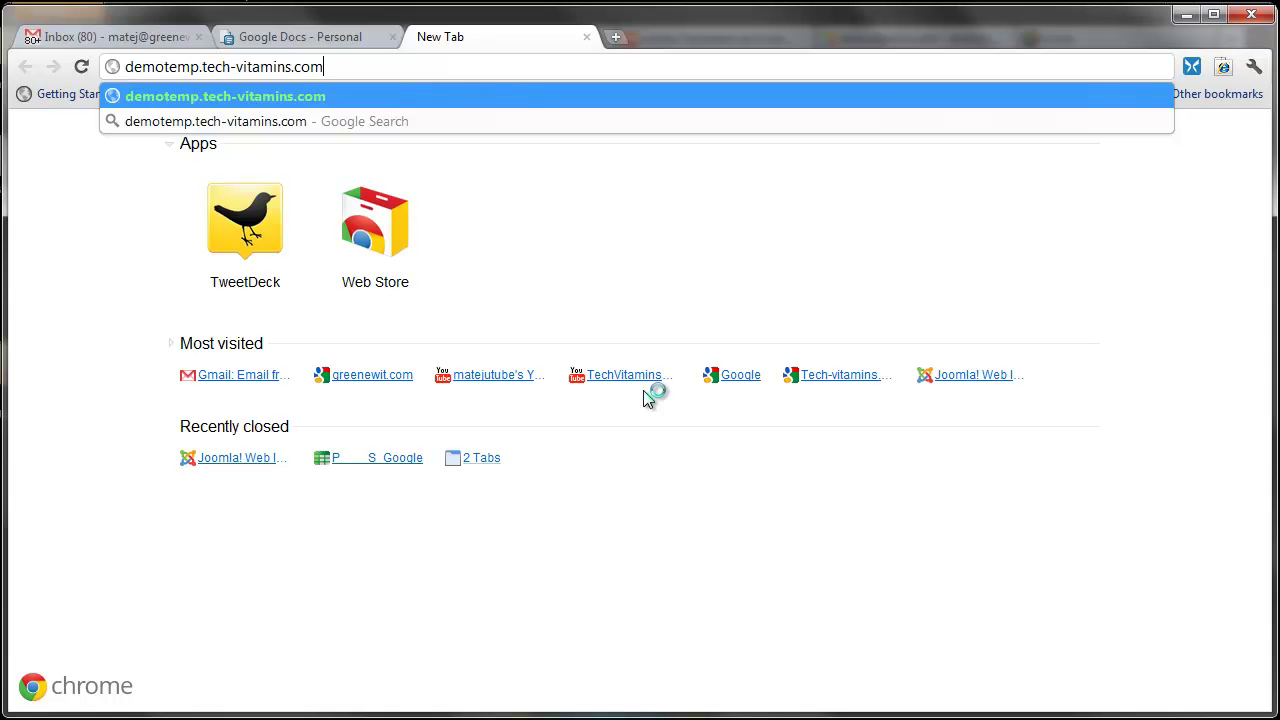
pyautogui.press('Return')
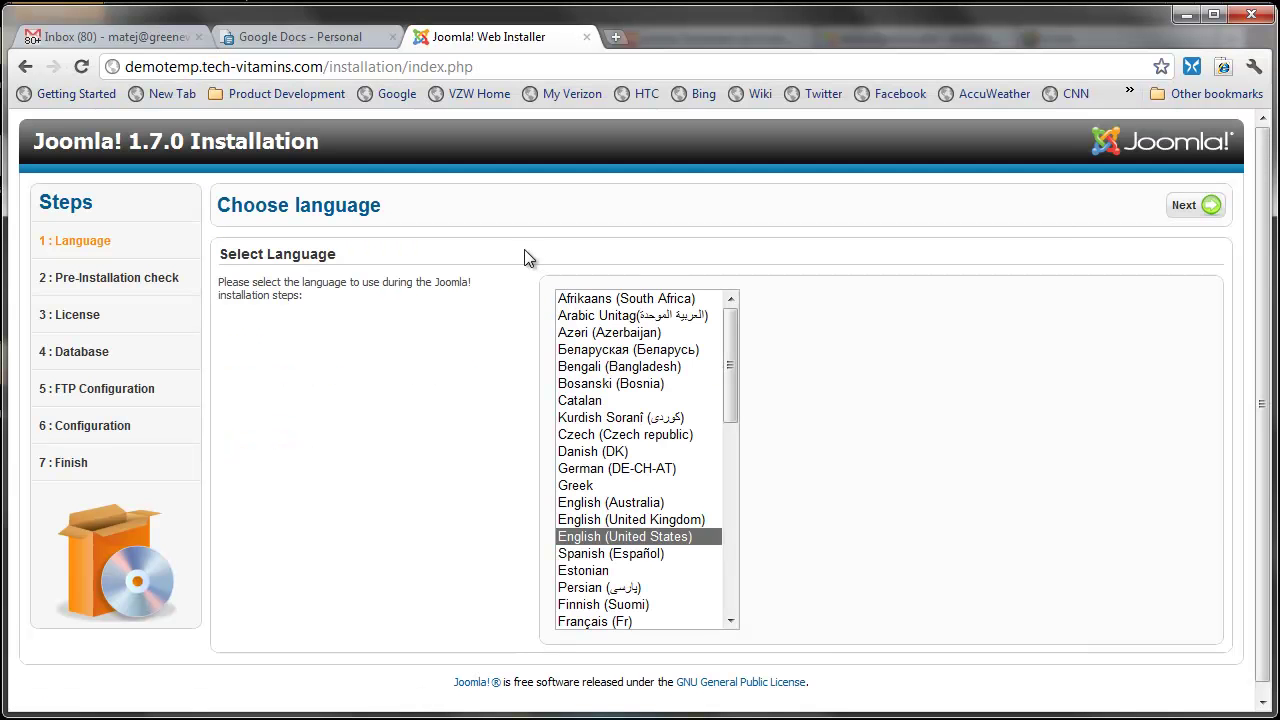
# Step: Keep English (United States), pass the pre-installation check and accept the license
pyautogui.click(1208, 211)
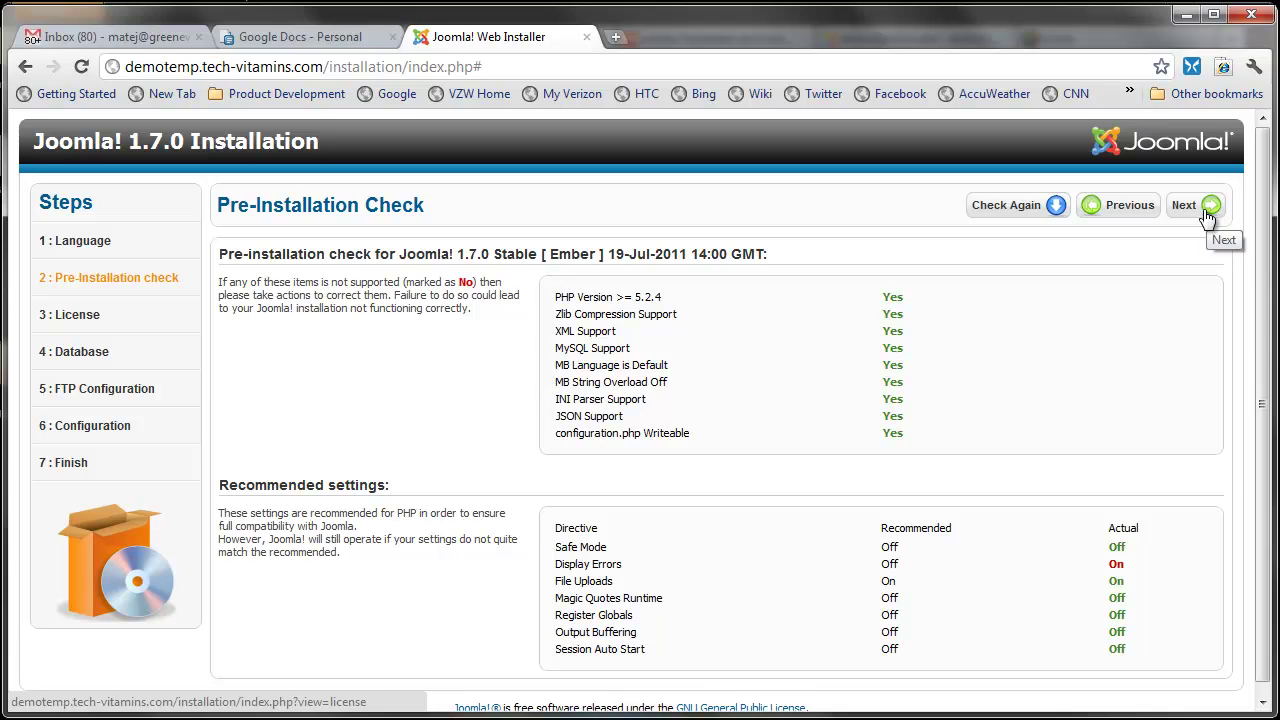
pyautogui.click(1208, 211)
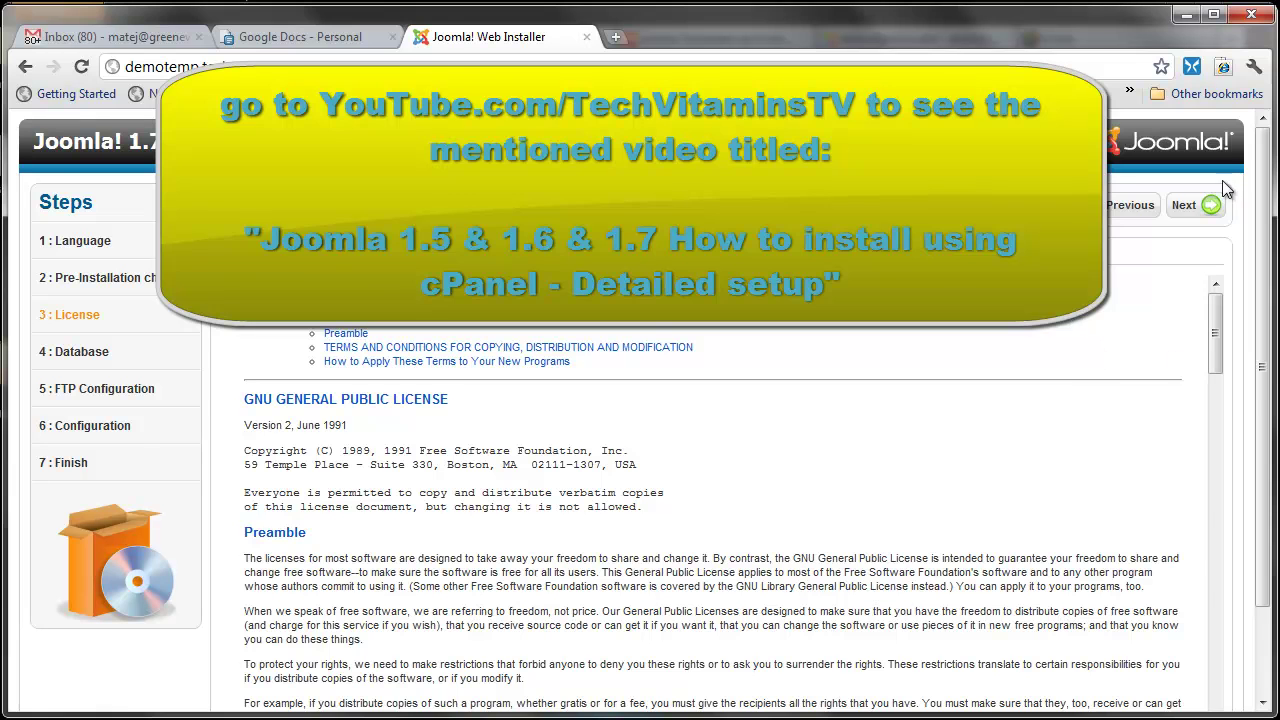
pyautogui.click(1200, 206)
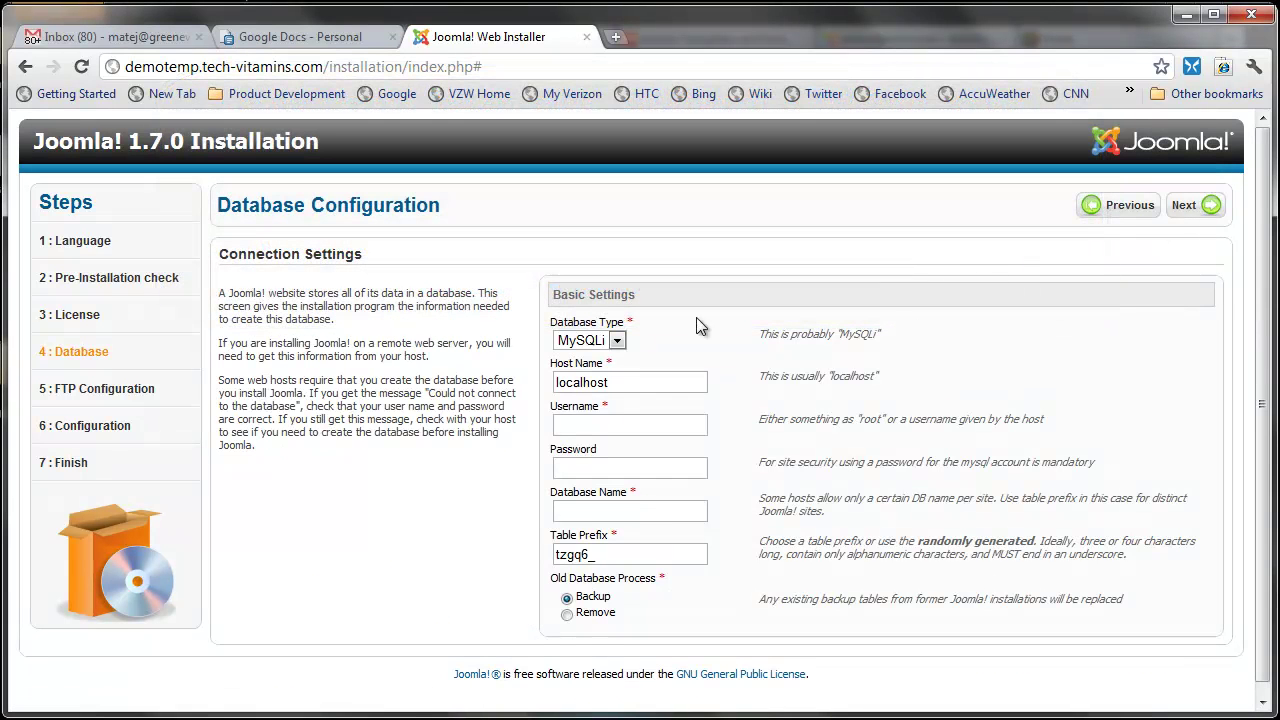
# Step: Set MySQL, the database username and database techvita_demo, with old tables set to Remove
pyautogui.click(619, 340)
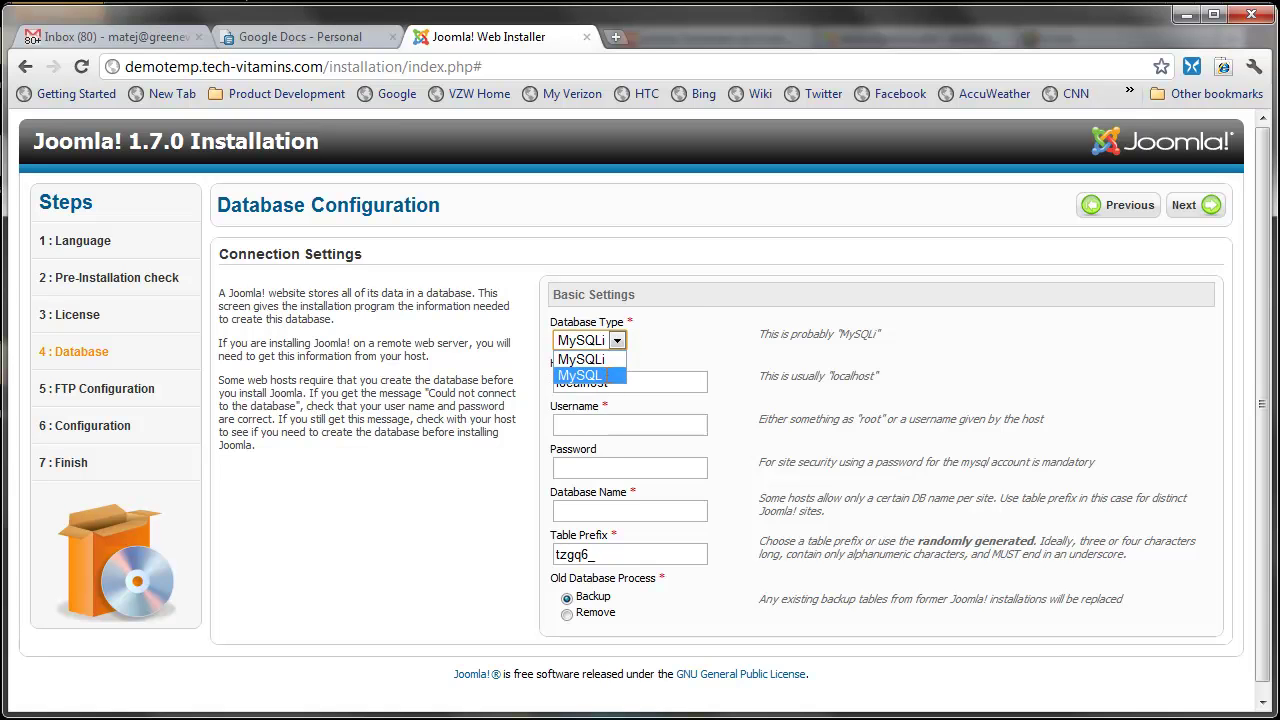
pyautogui.click(609, 380)
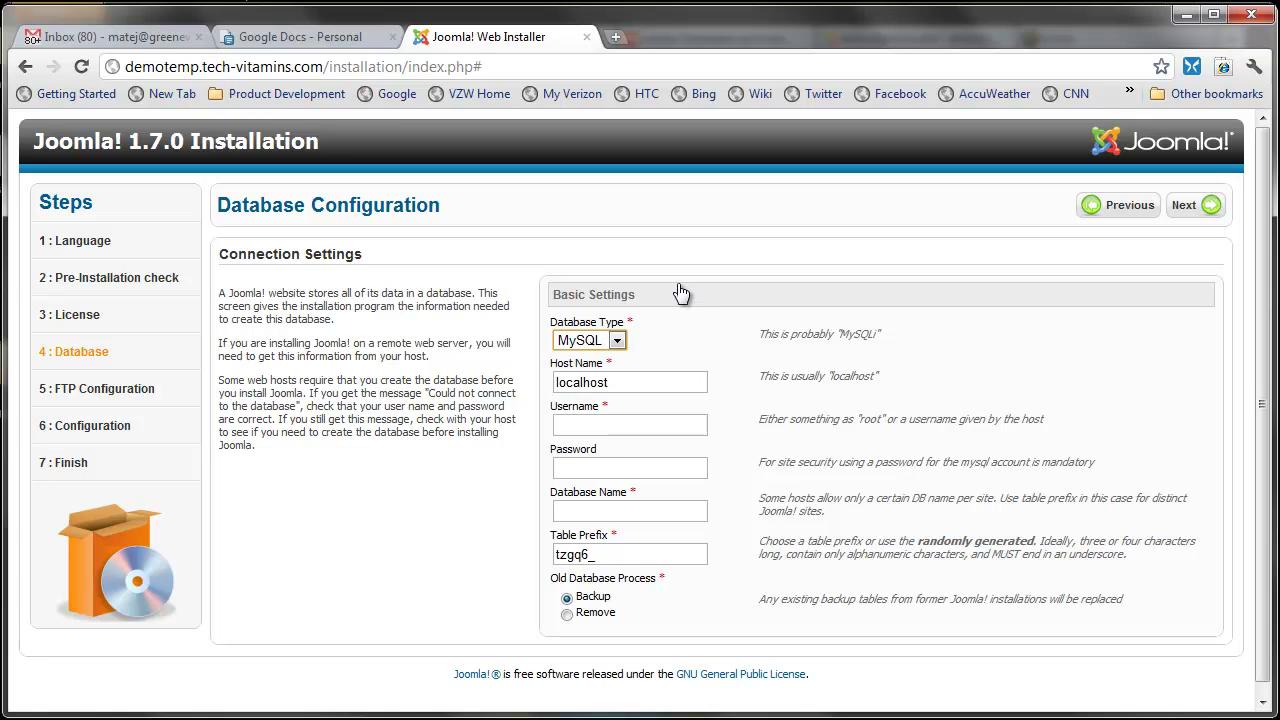
pyautogui.click(619, 341)
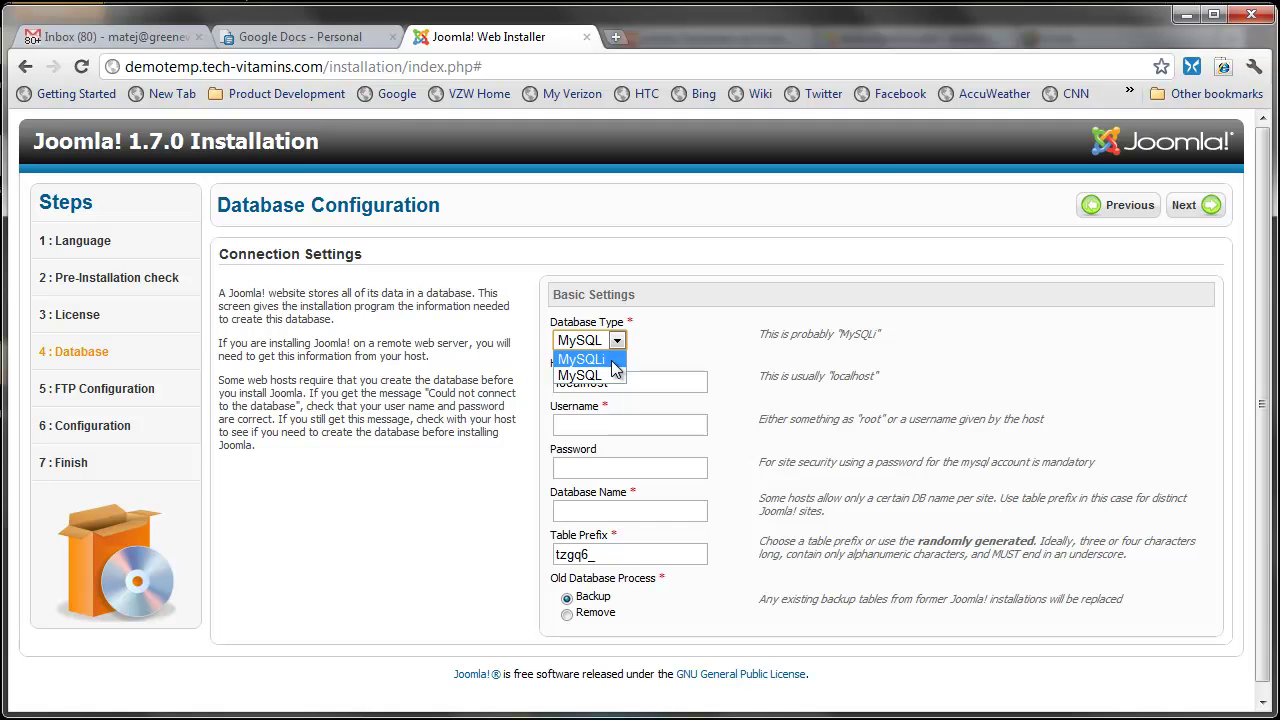
pyautogui.click(614, 377)
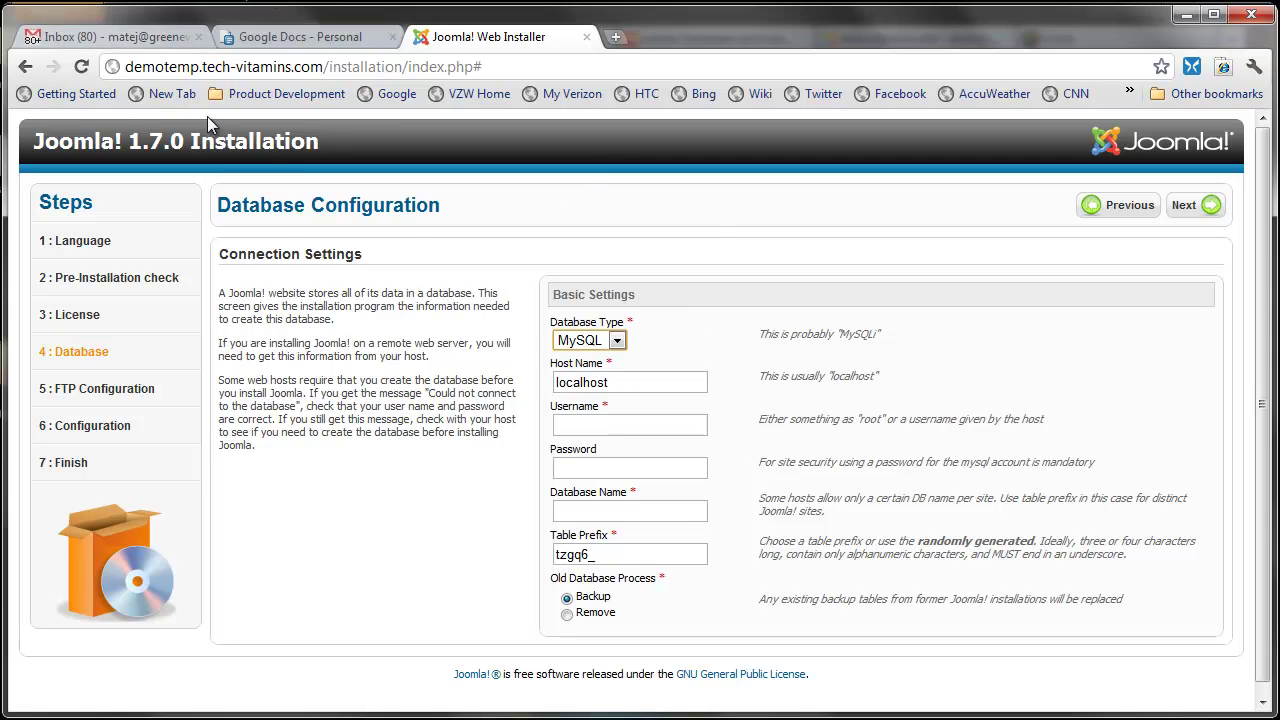
pyautogui.click(610, 424)
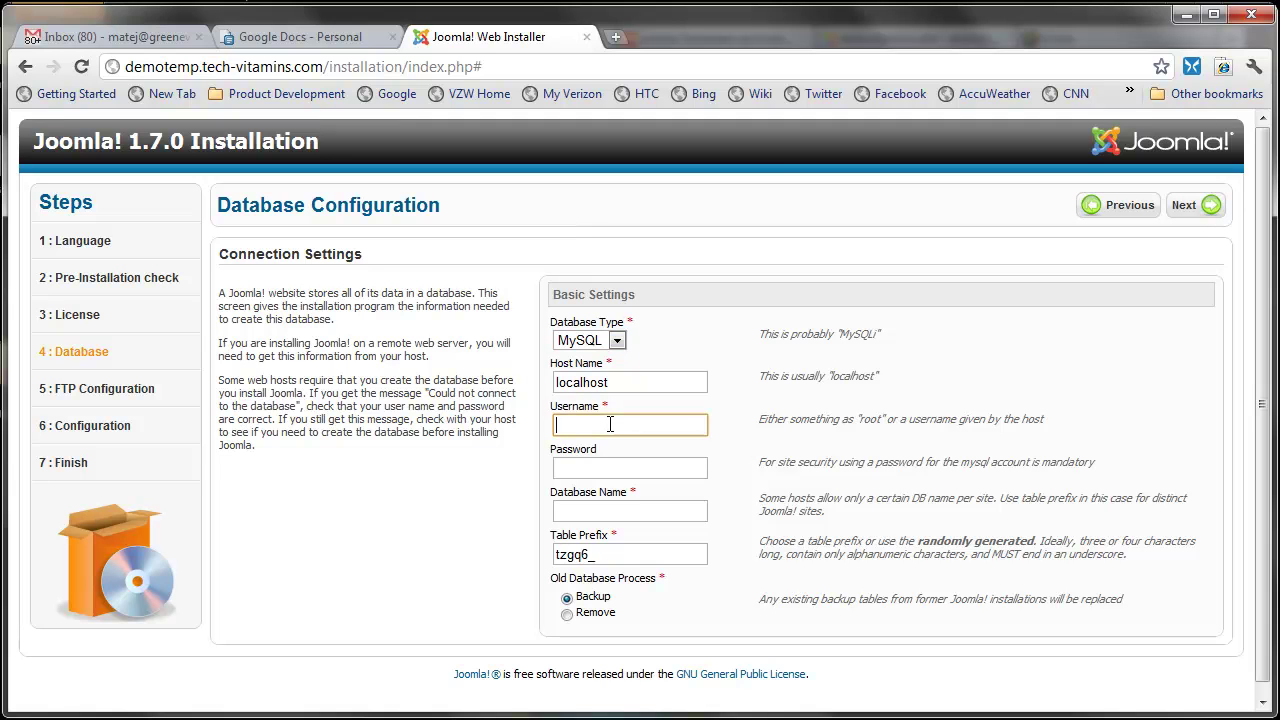
pyautogui.write('techvita_demouse')
pyautogui.press('Tab')
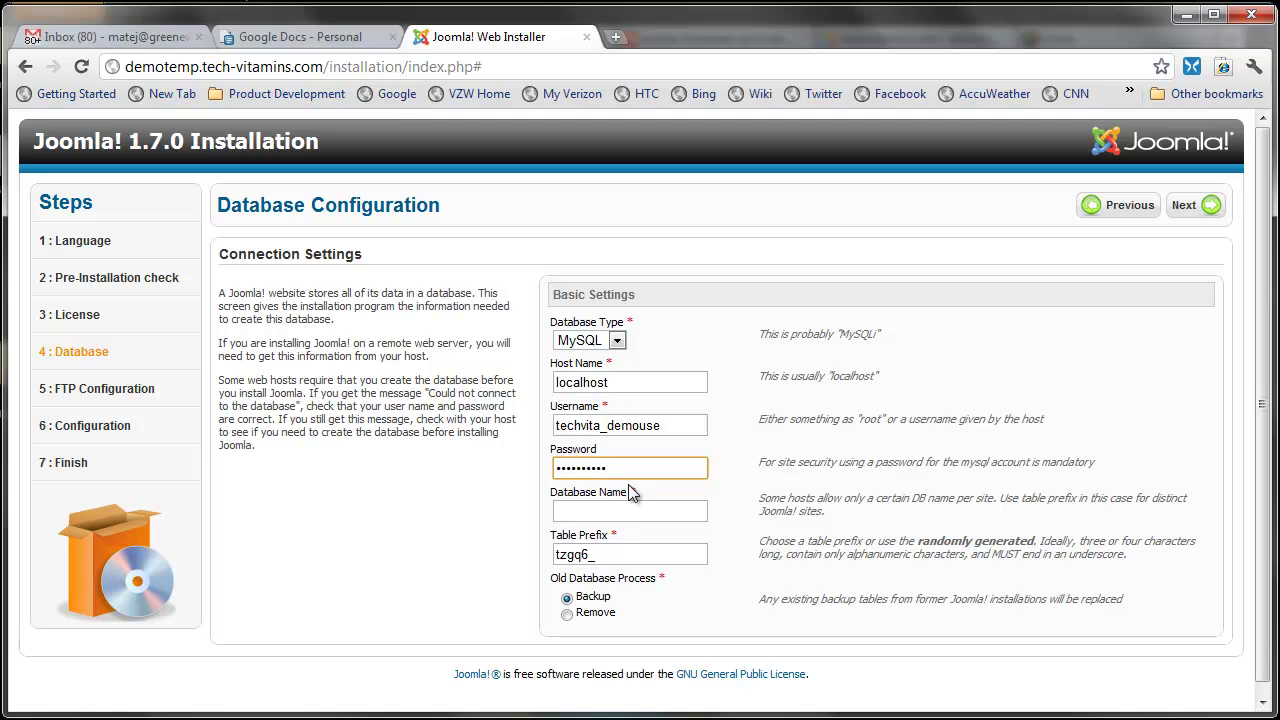
pyautogui.click(636, 514)
pyautogui.write('tech')
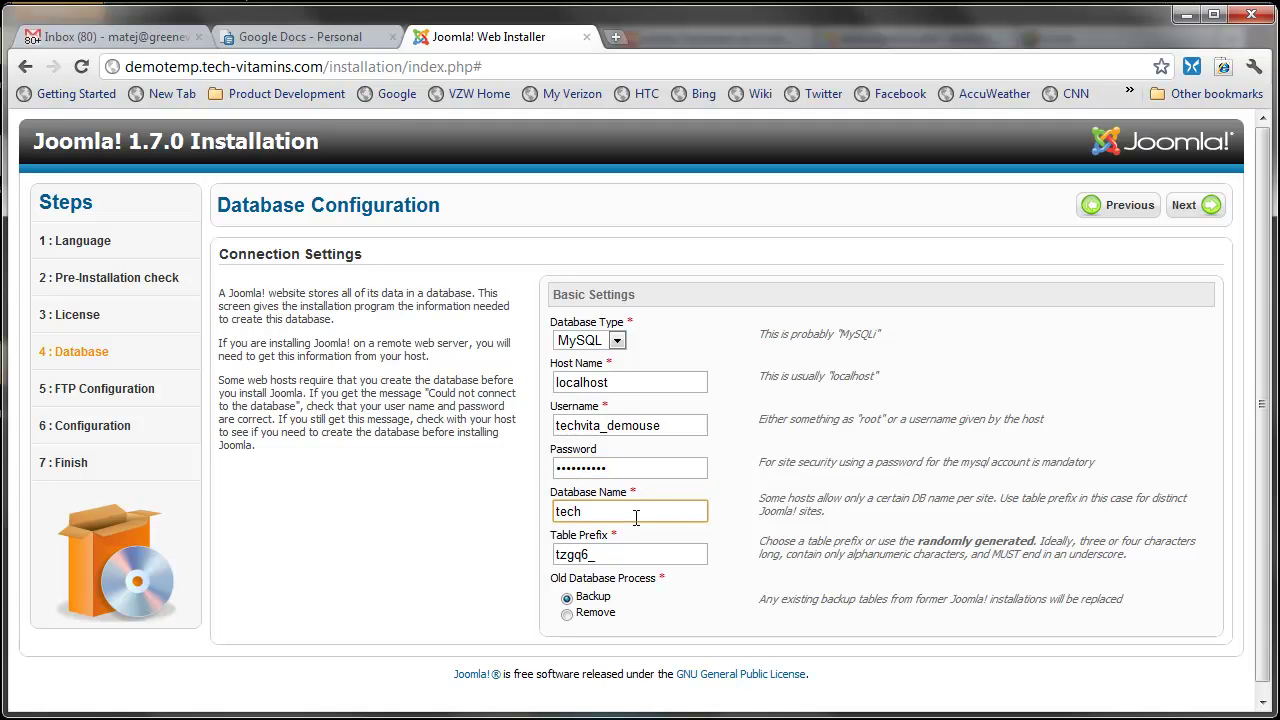
pyautogui.write('vita_demo')
pyautogui.click(567, 614)
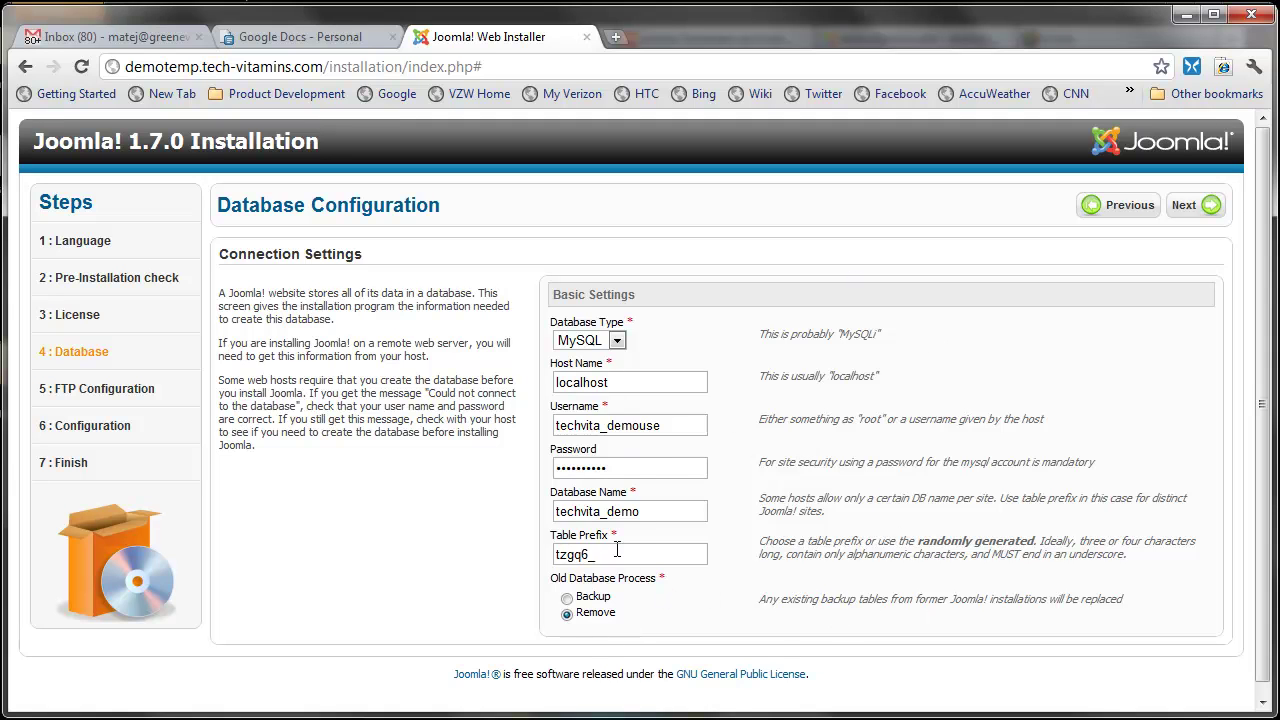
pyautogui.click(1207, 208)
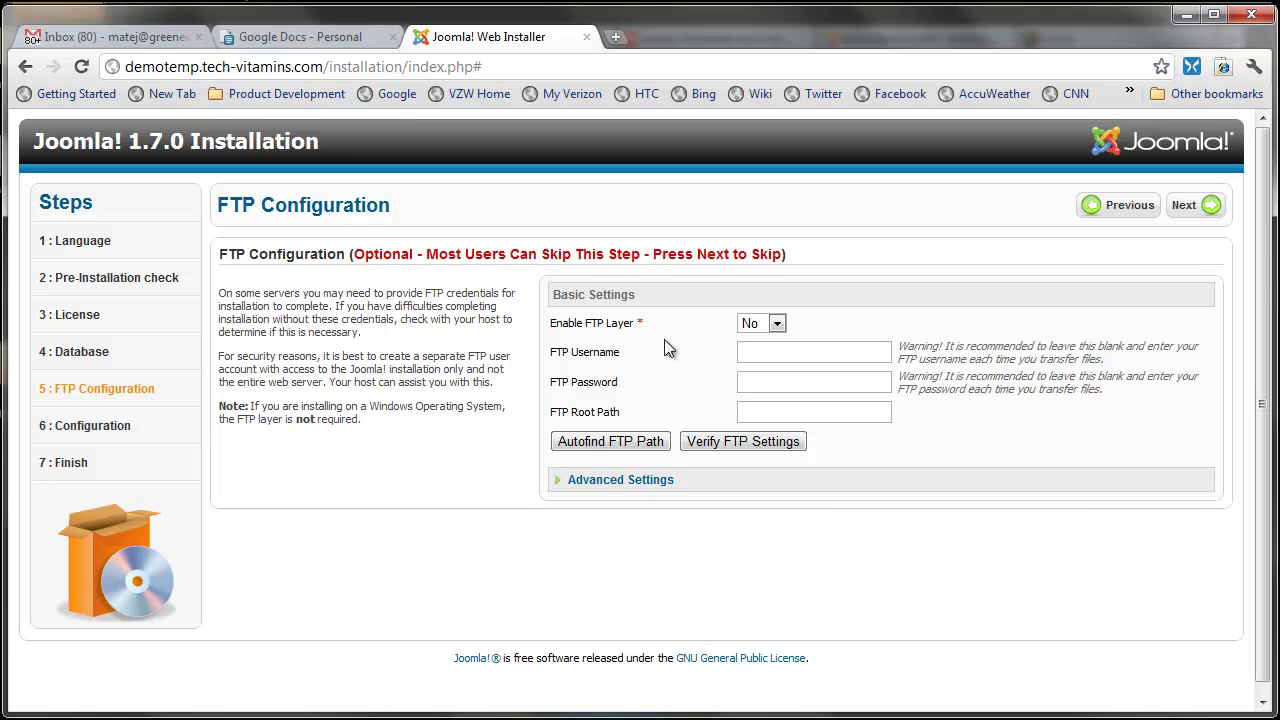
# Step: Skip FTP configuration, leaving it disabled, and start on the Site Name field
pyautogui.click(1208, 212)
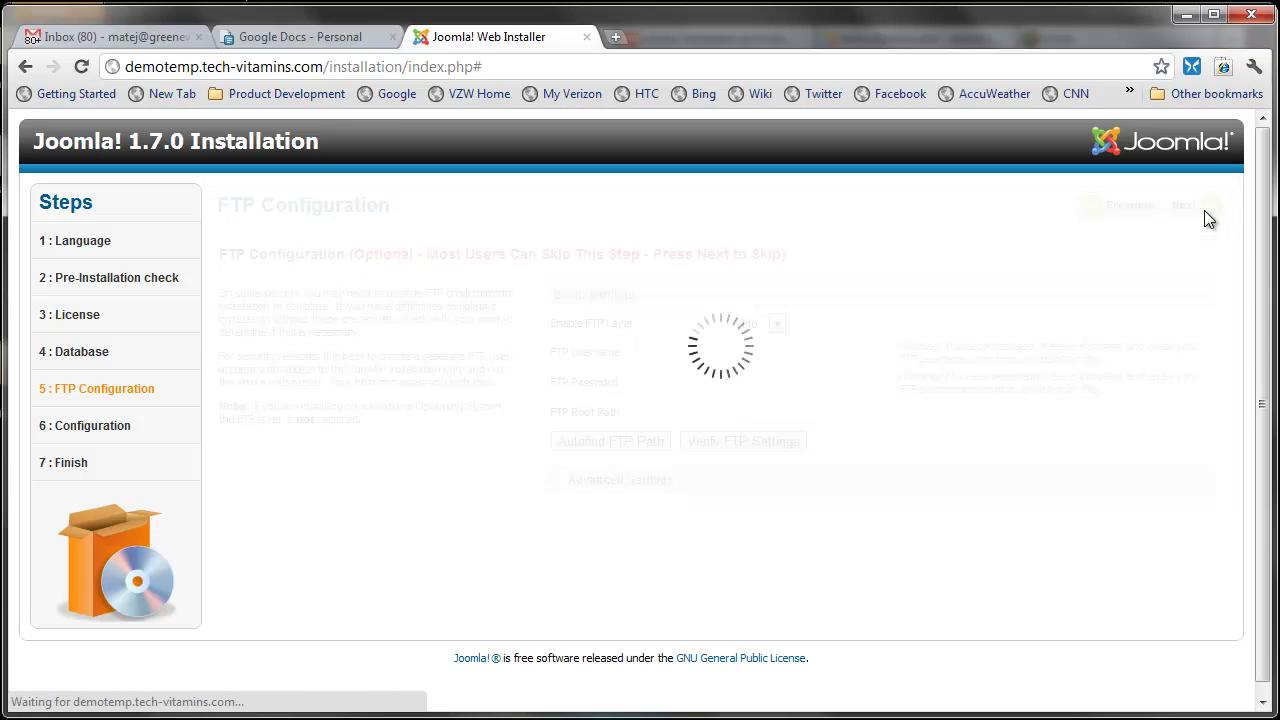
pyautogui.click(762, 322)
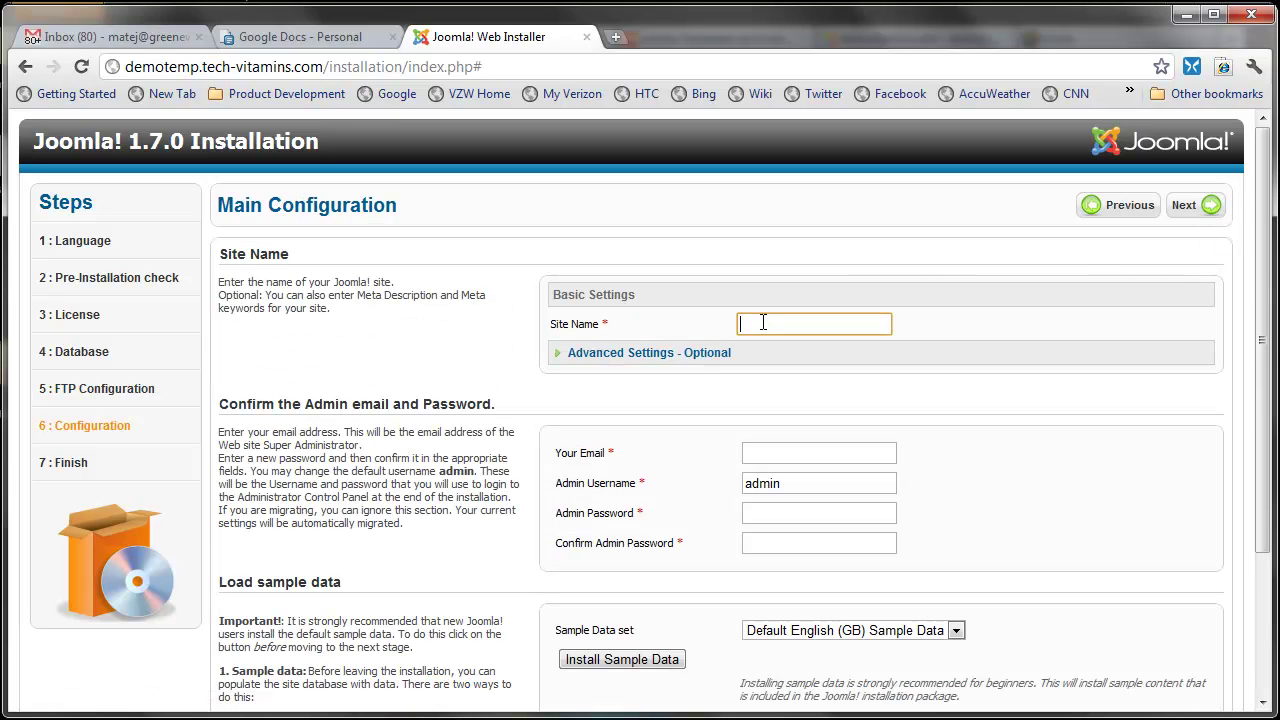
# Step: Name the site demotechvitamins and enter the admin e-mail address and password
pyautogui.write('demotechvitamins')
pyautogui.click(789, 457)
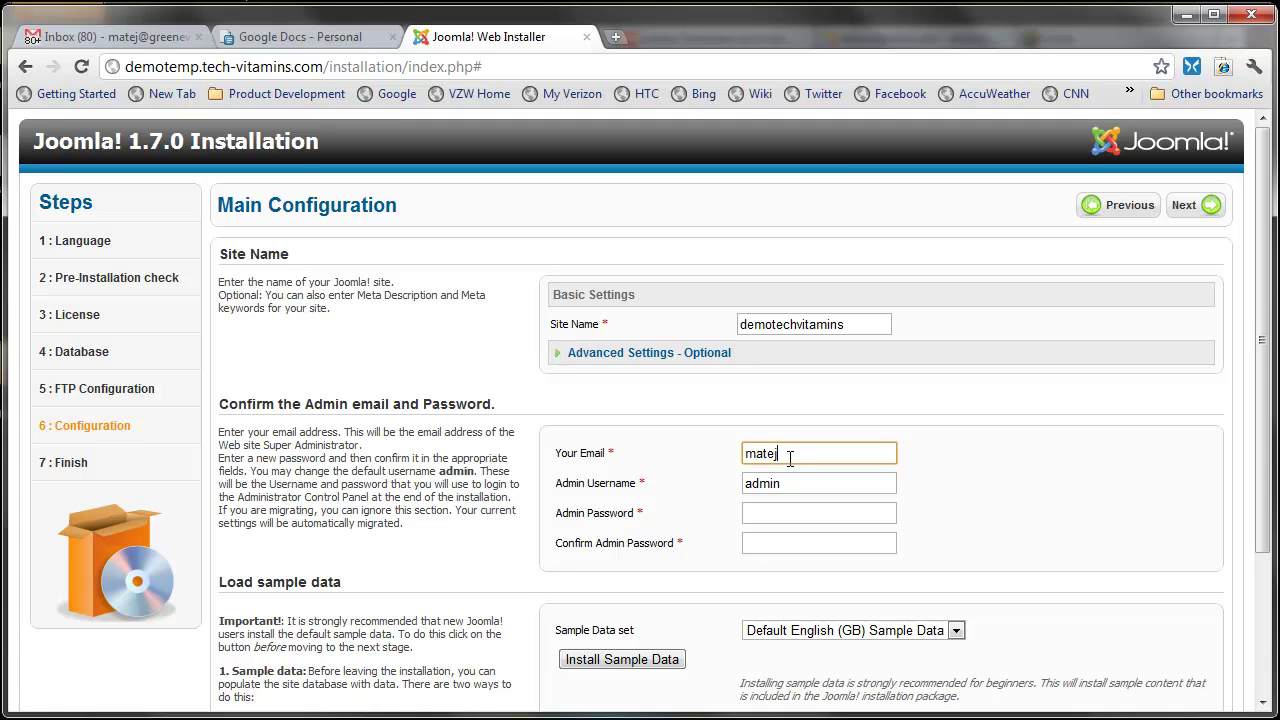
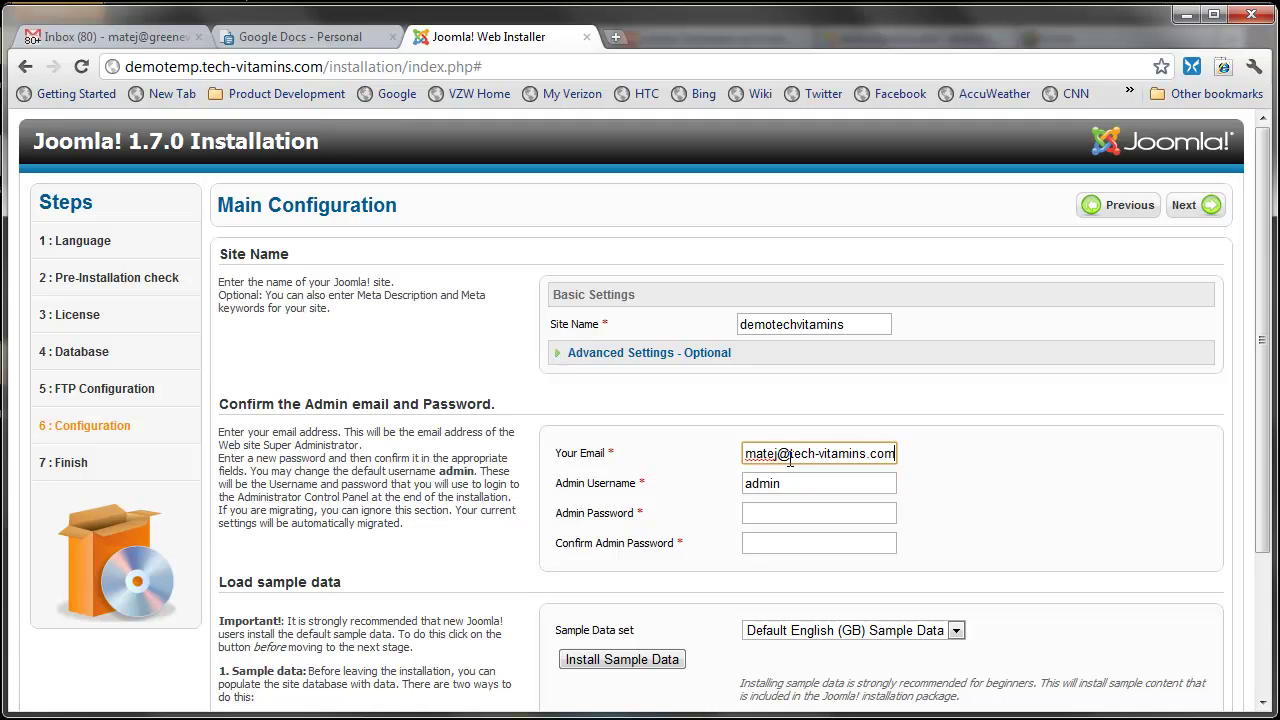
pyautogui.press('Tab')
pyautogui.press('Tab')
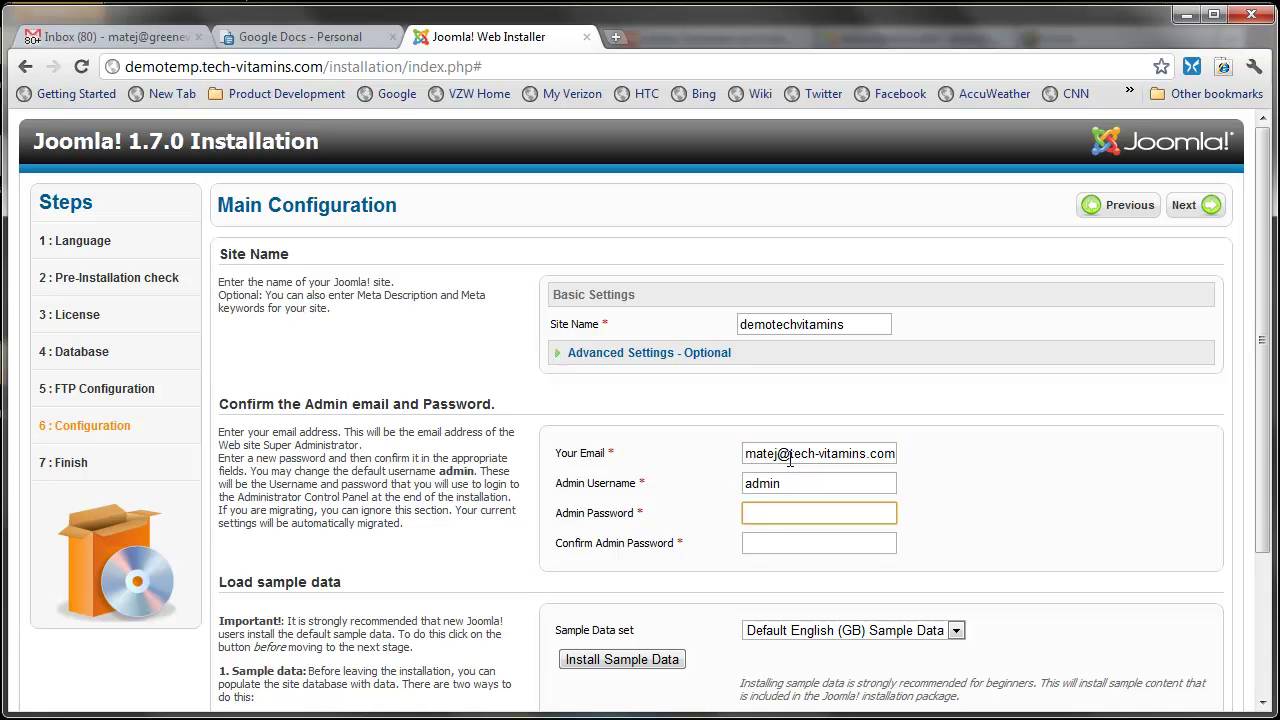
pyautogui.write('test')
pyautogui.press('Tab')
pyautogui.write('test')
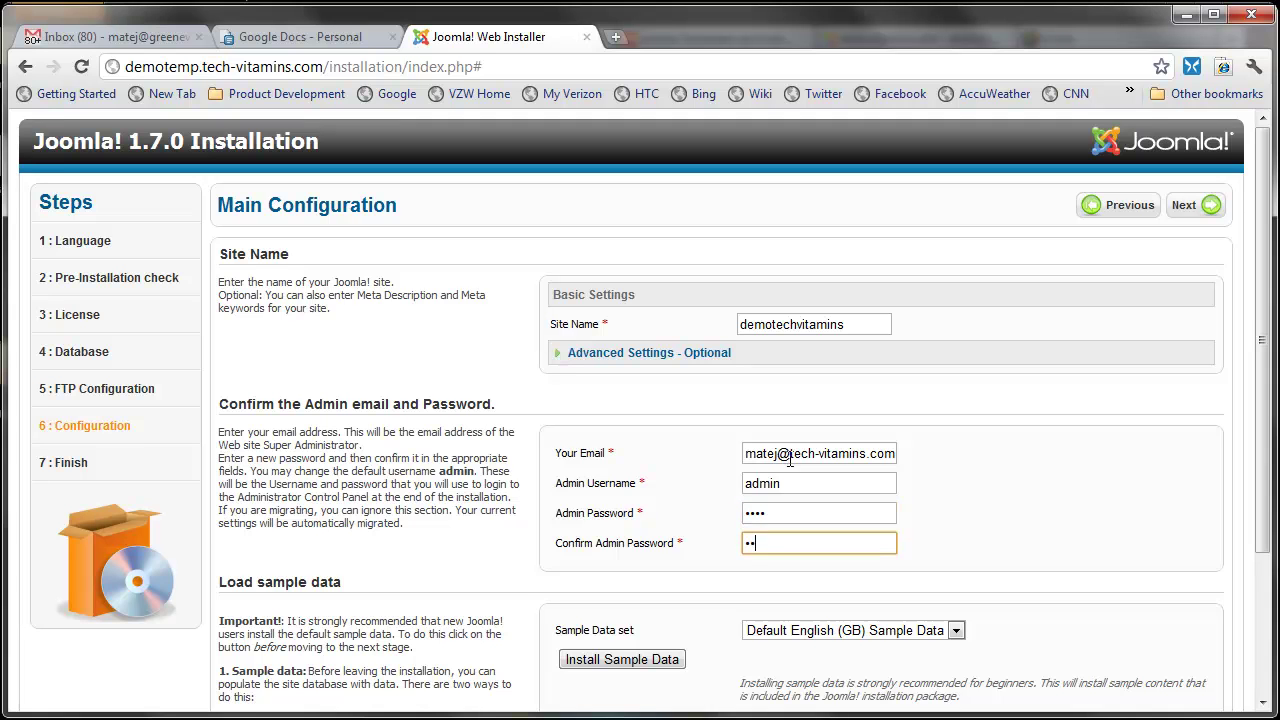
# Step: Install the Default English (GB) sample data and finish the installation
pyautogui.scroll(-2, 689, 463)
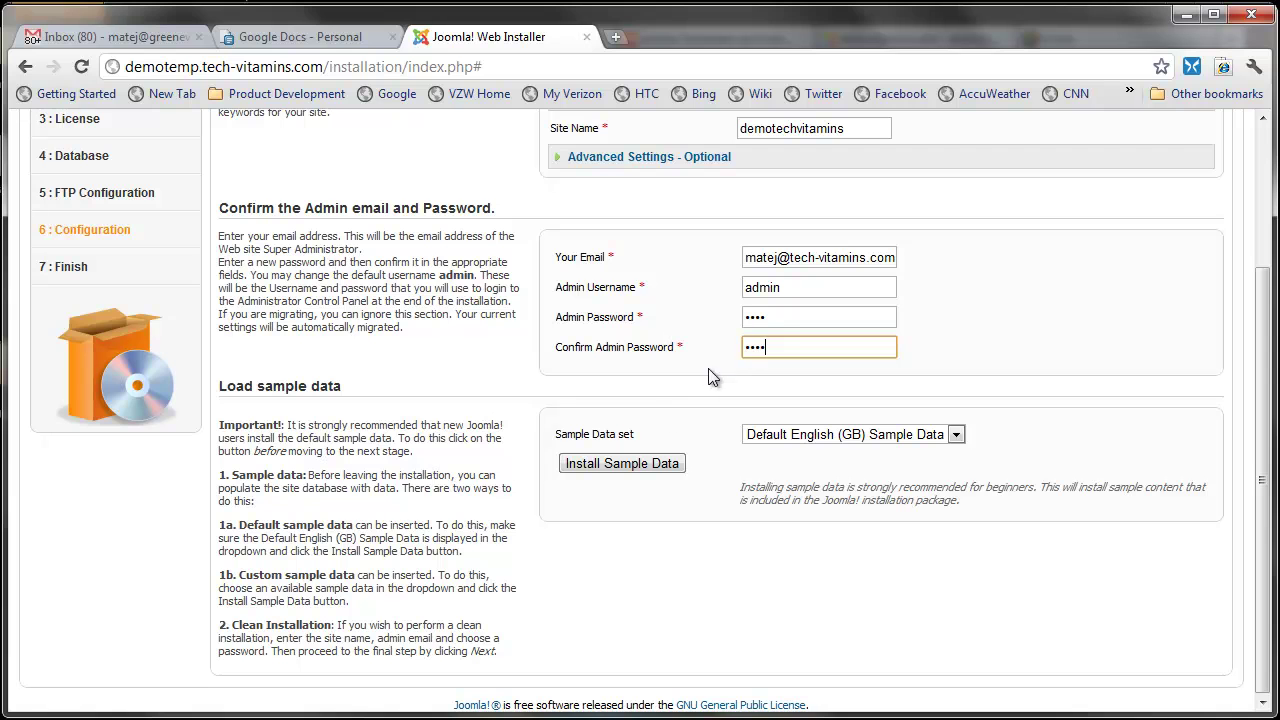
pyautogui.scroll(1, 640, 460)
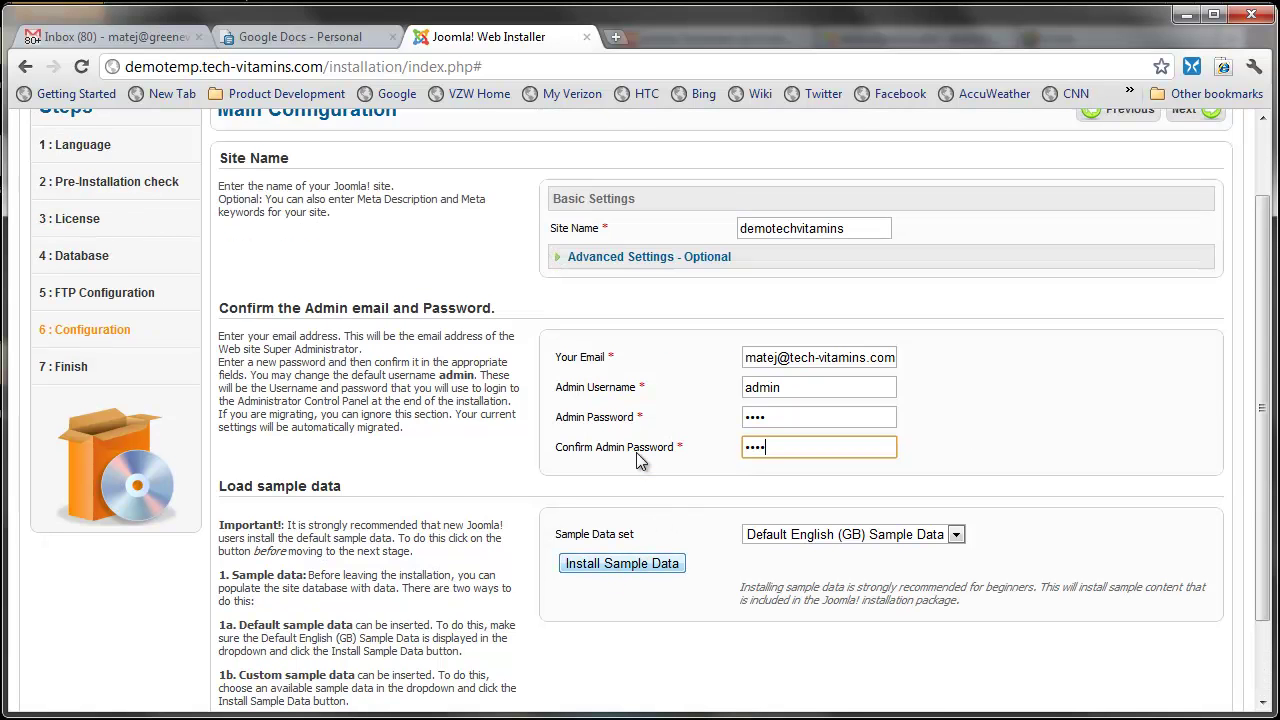
pyautogui.click(964, 535)
pyautogui.click(963, 530)
pyautogui.scroll(1, 1009, 468)
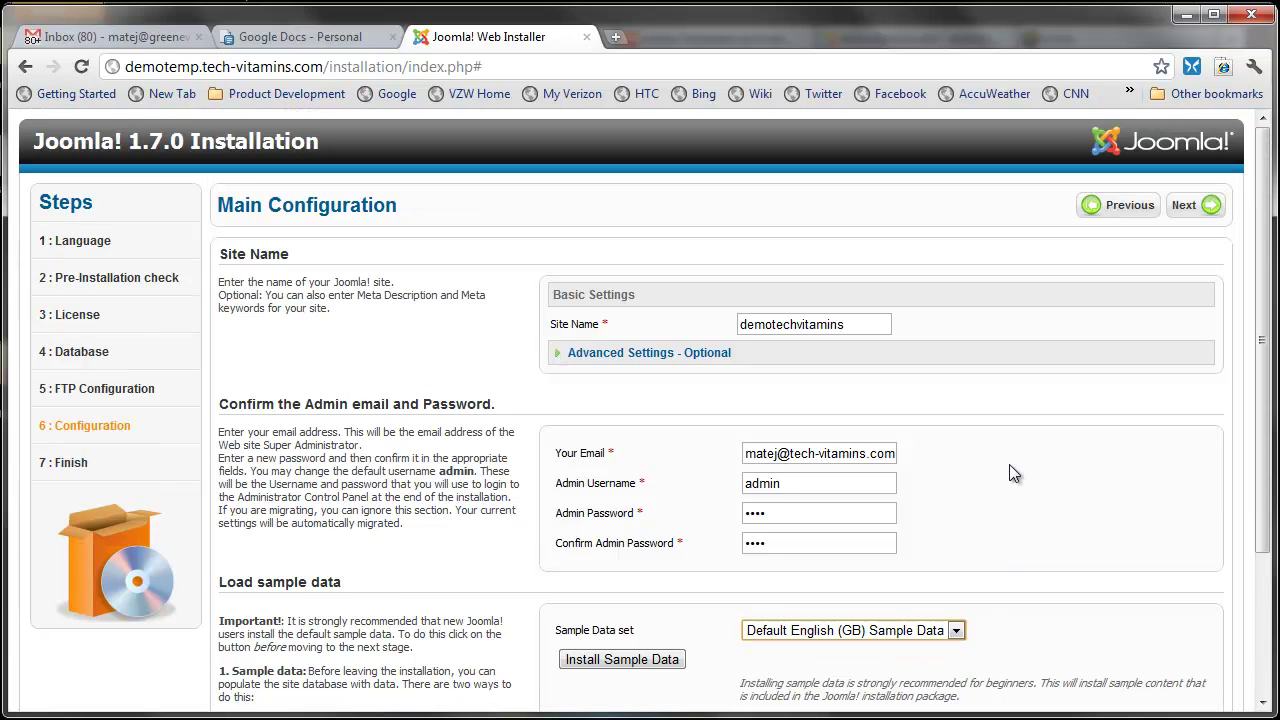
pyautogui.scroll(-1, 1013, 473)
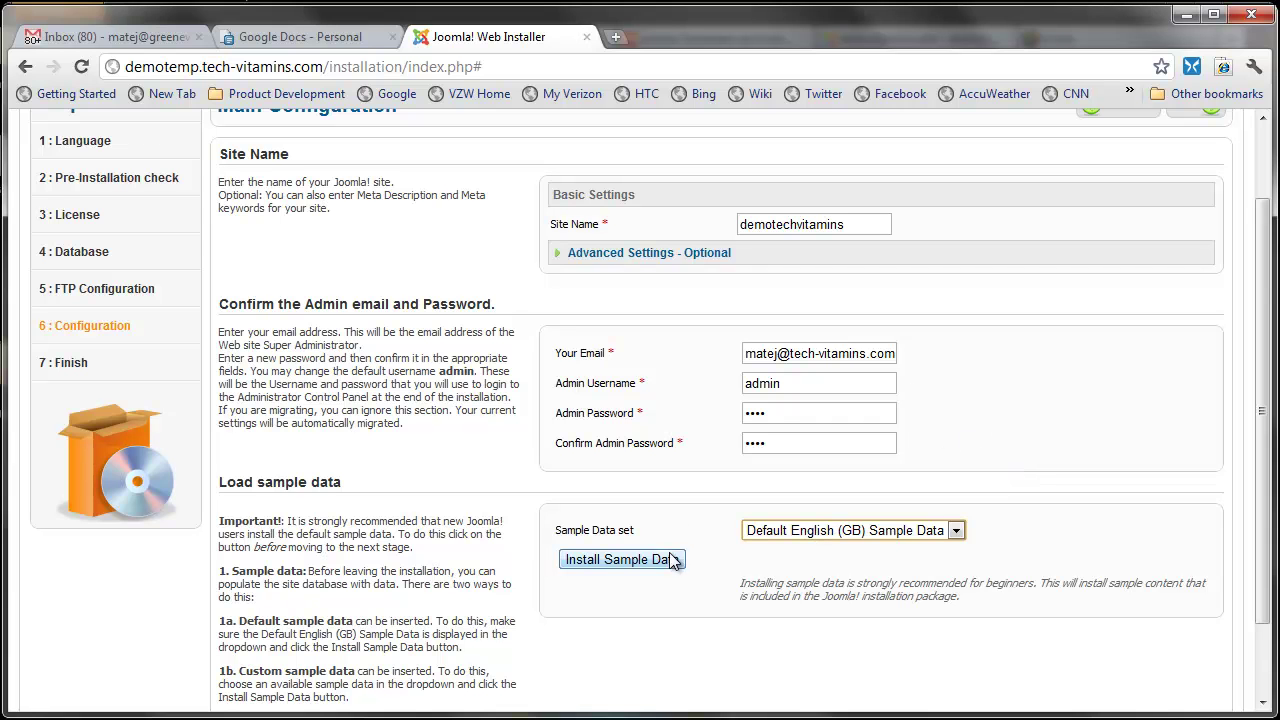
pyautogui.click(628, 558)
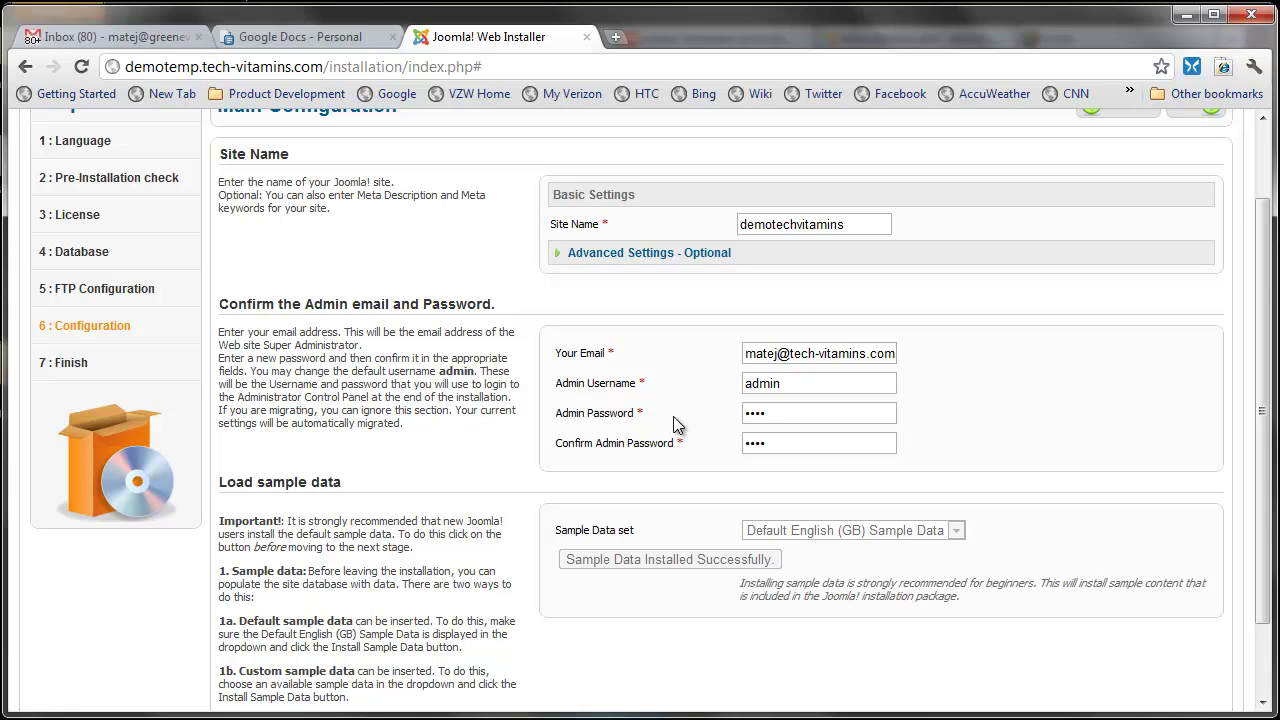
pyautogui.scroll(1, 866, 532)
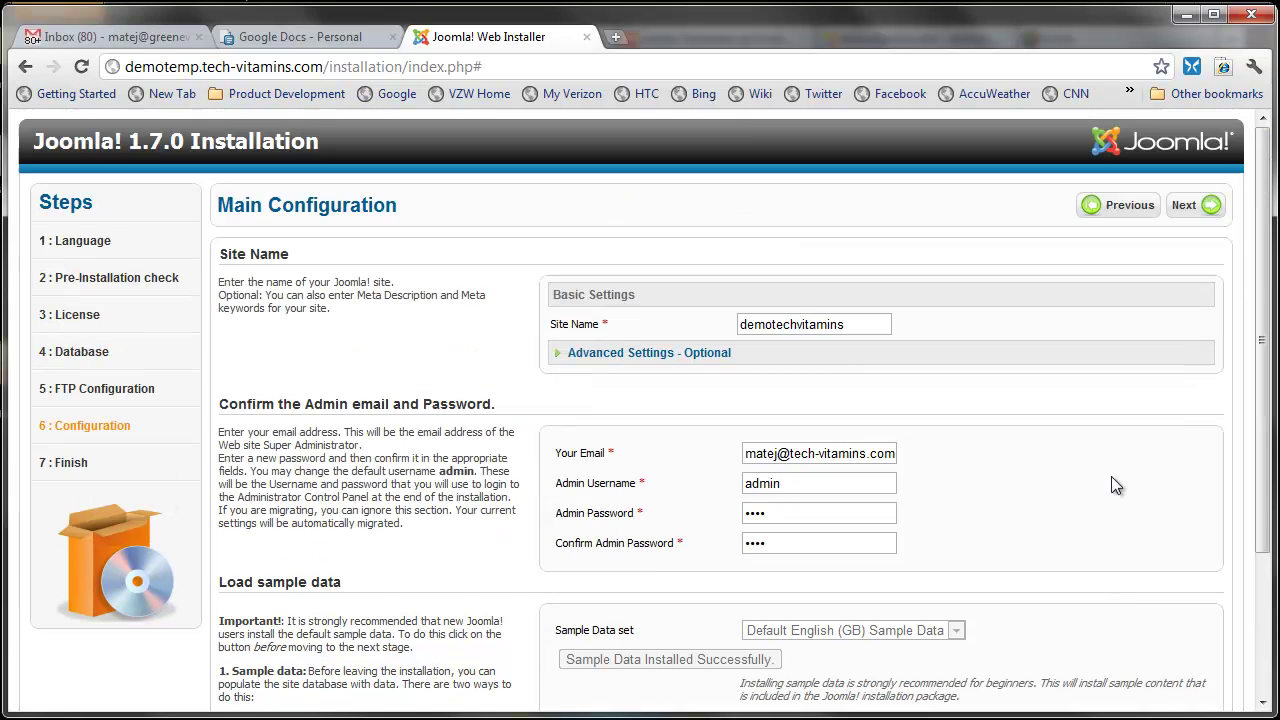
pyautogui.click(1180, 203)
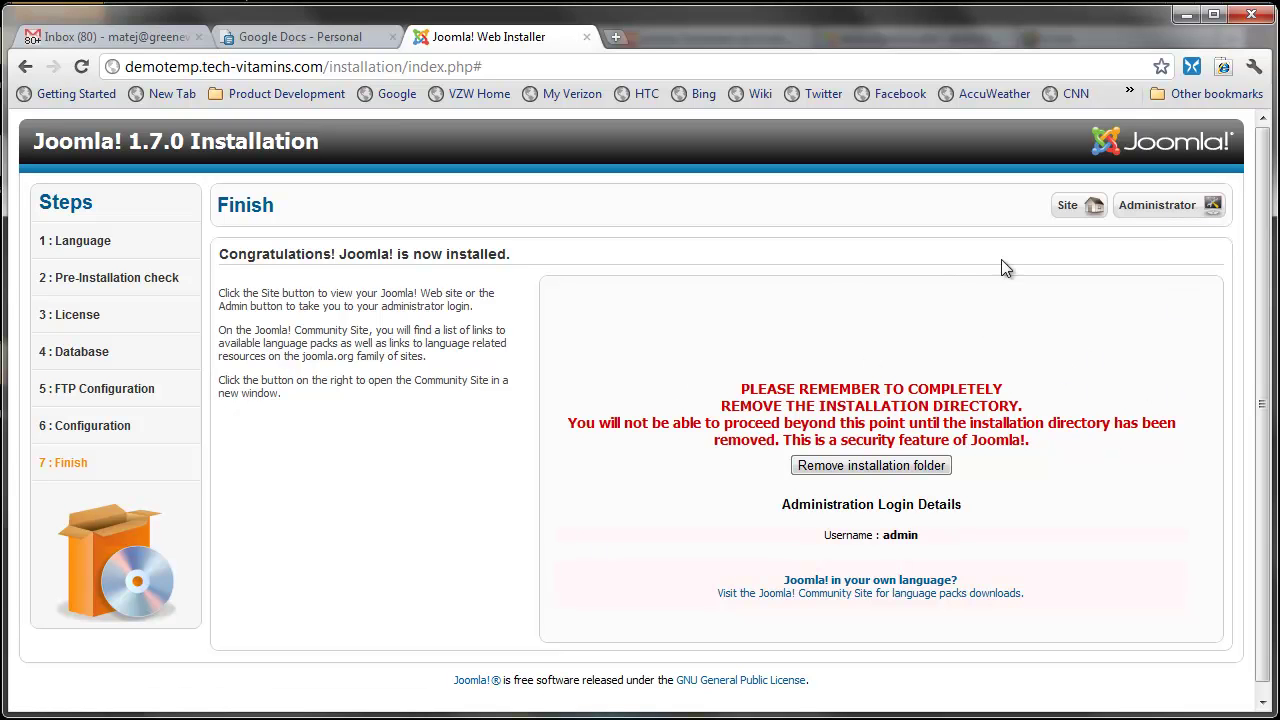
# Step: Delete the Joomla installation folder and log in to the administrator backend as admin
pyautogui.click(873, 466)
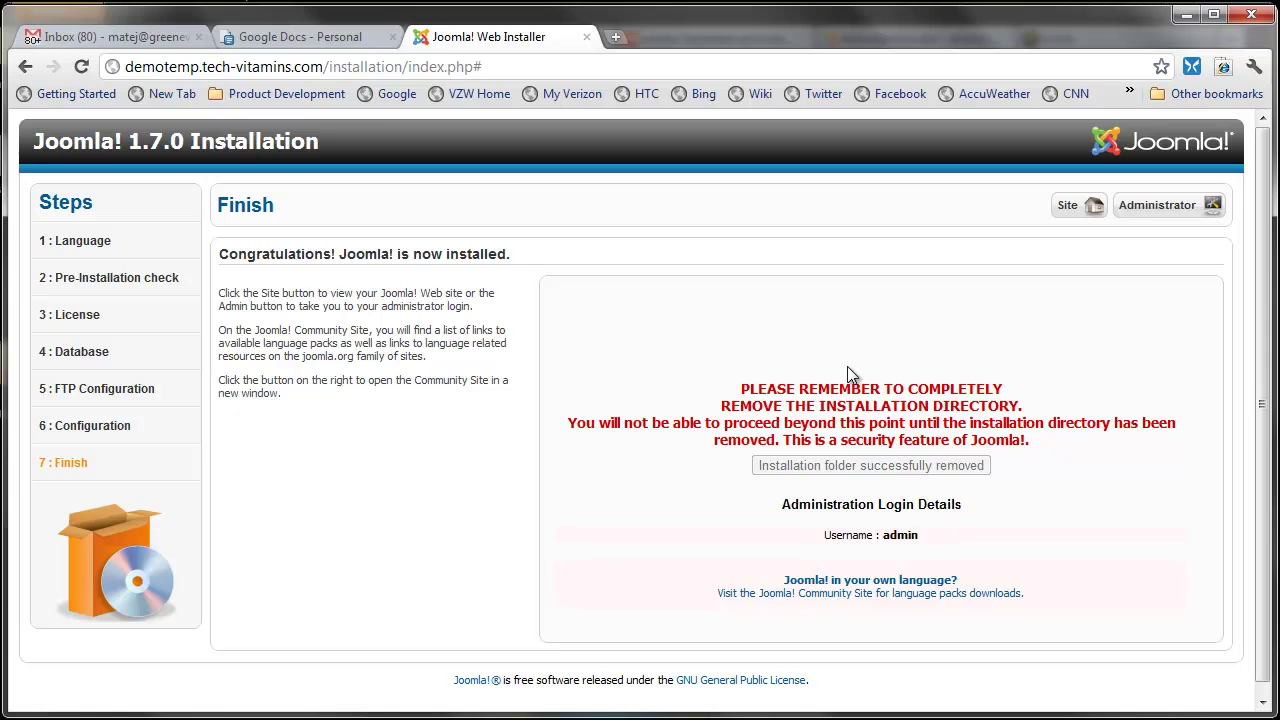
pyautogui.click(1199, 209)
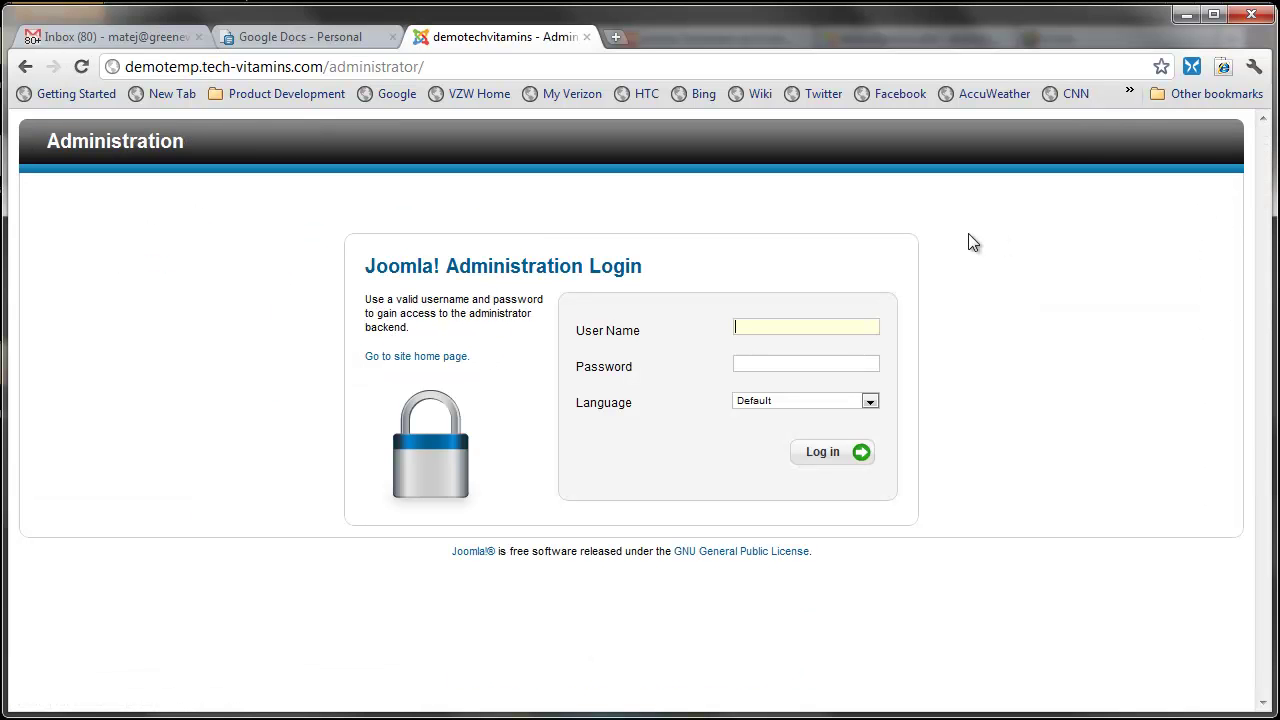
pyautogui.write('admin')
pyautogui.write('••••')
pyautogui.click(812, 452)
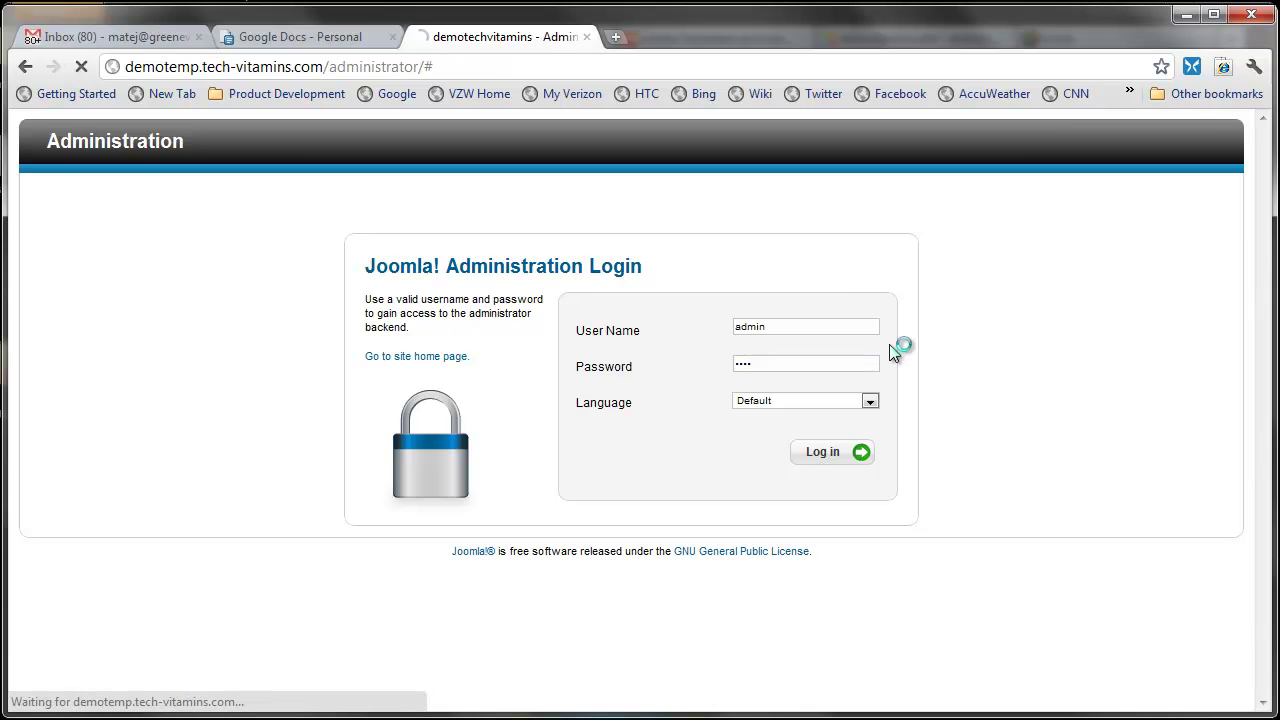
# Step: Upload and install the yoo_corona_j17(1).zip template package from Downloads in the Extension Manager
pyautogui.moveTo(404, 226)
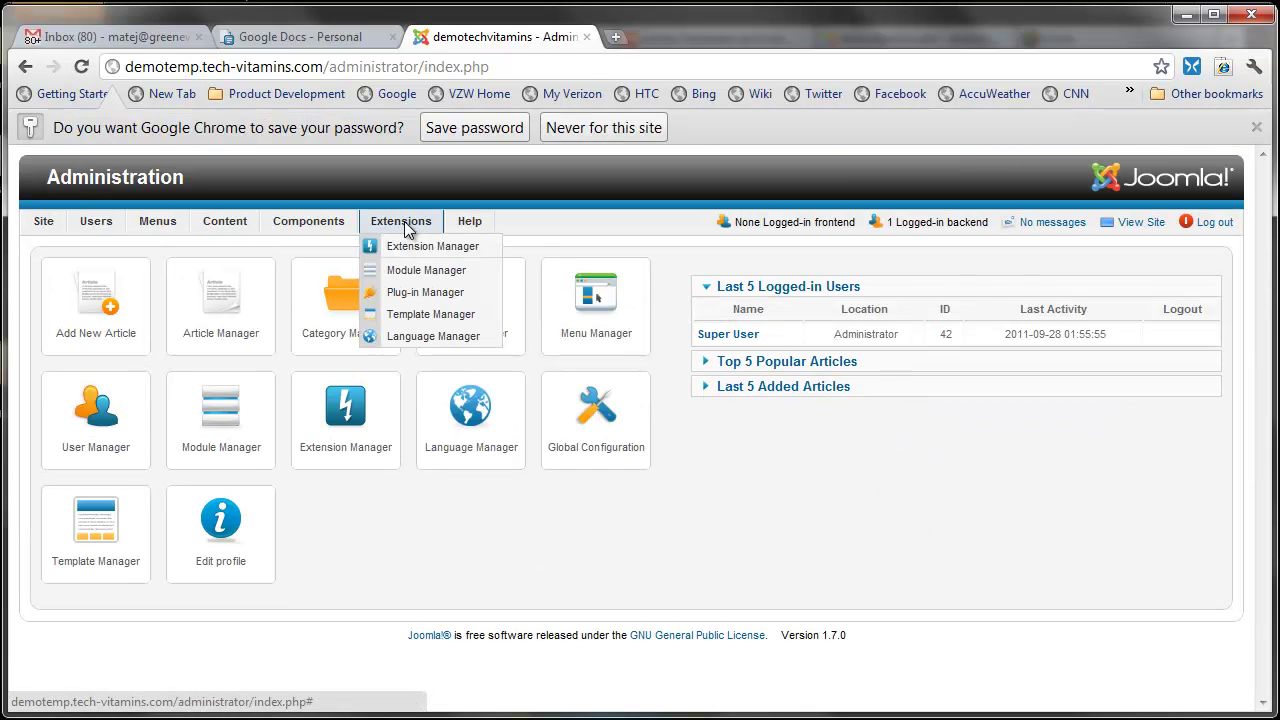
pyautogui.click(415, 247)
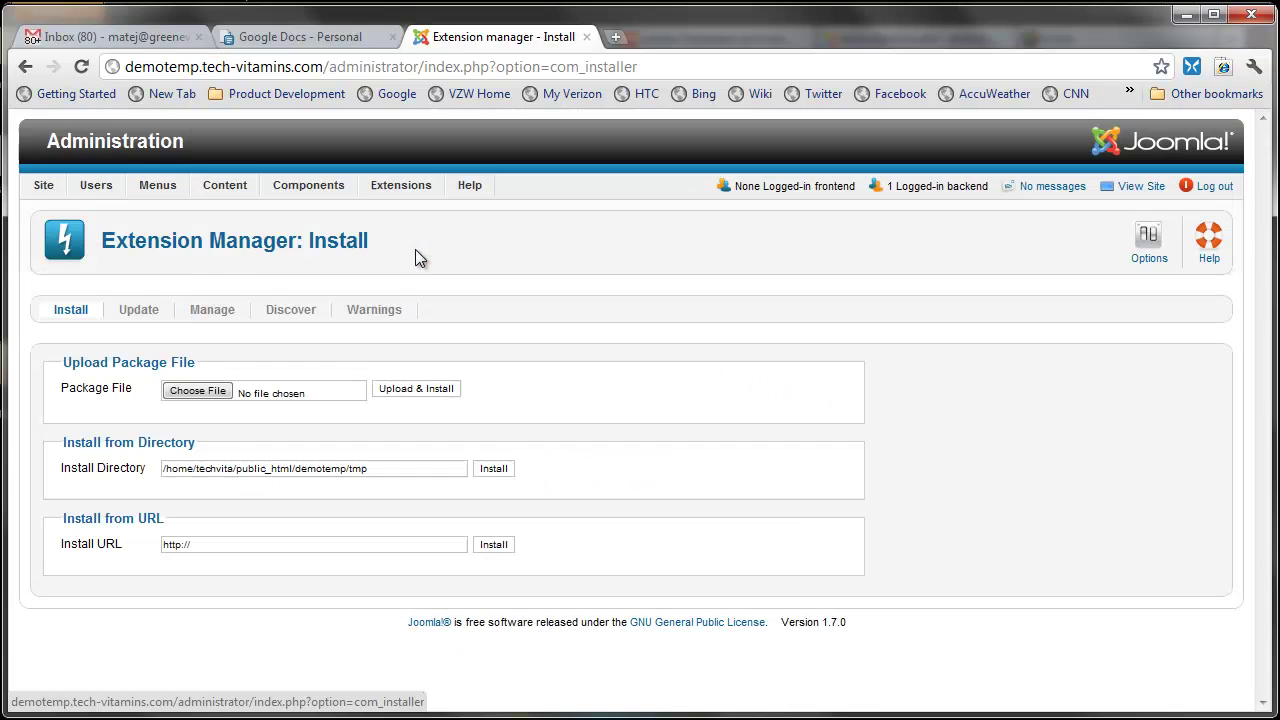
pyautogui.click(313, 391)
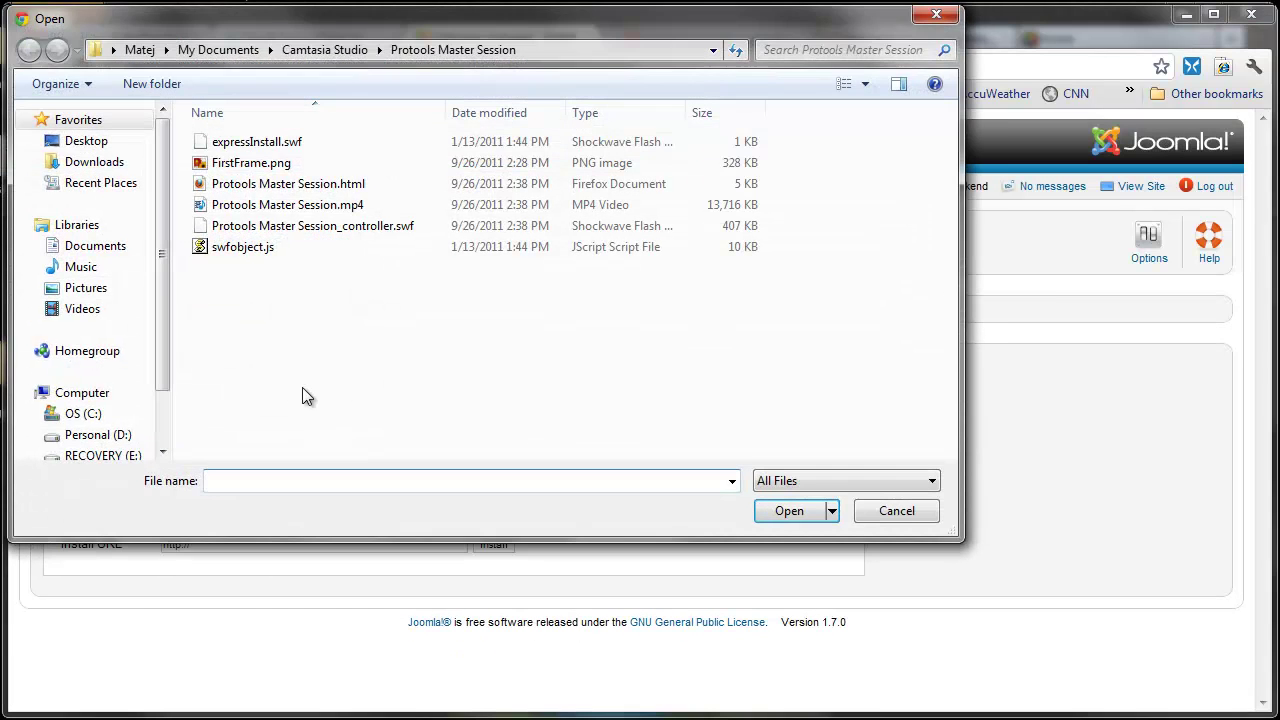
pyautogui.click(95, 165)
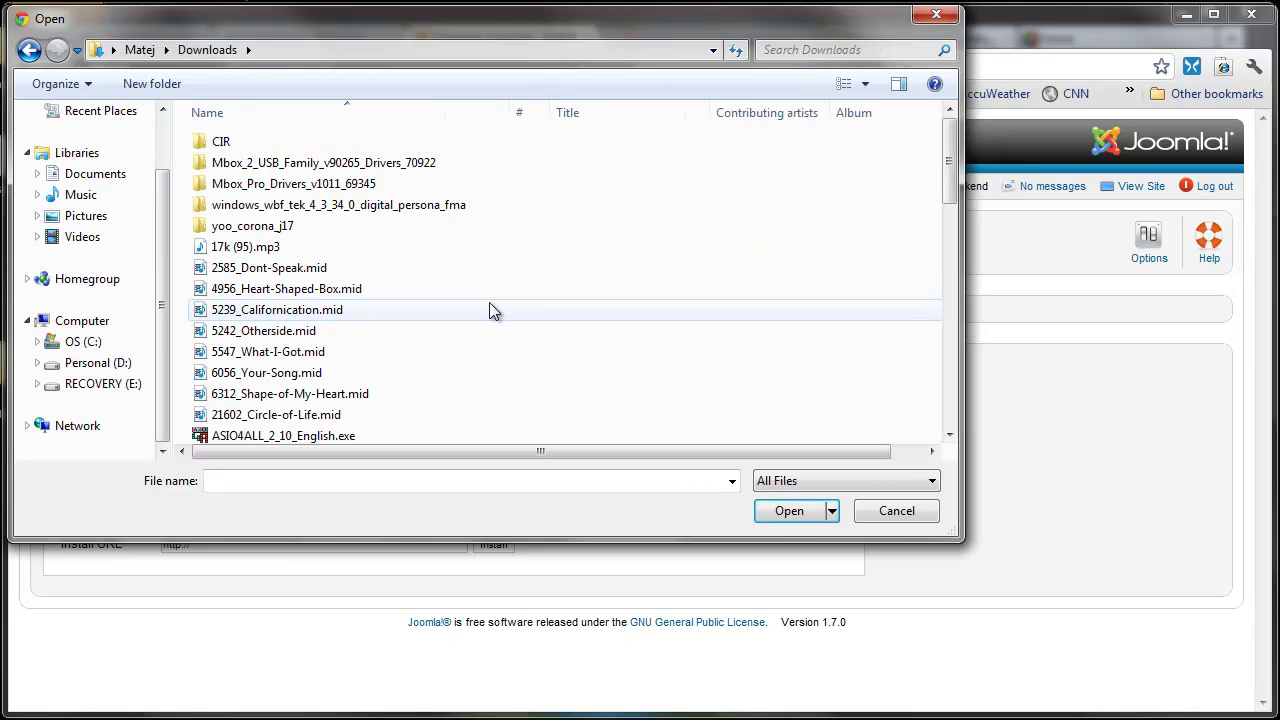
pyautogui.moveTo(948, 158); pyautogui.dragTo(931, 394)
pyautogui.click(276, 392)
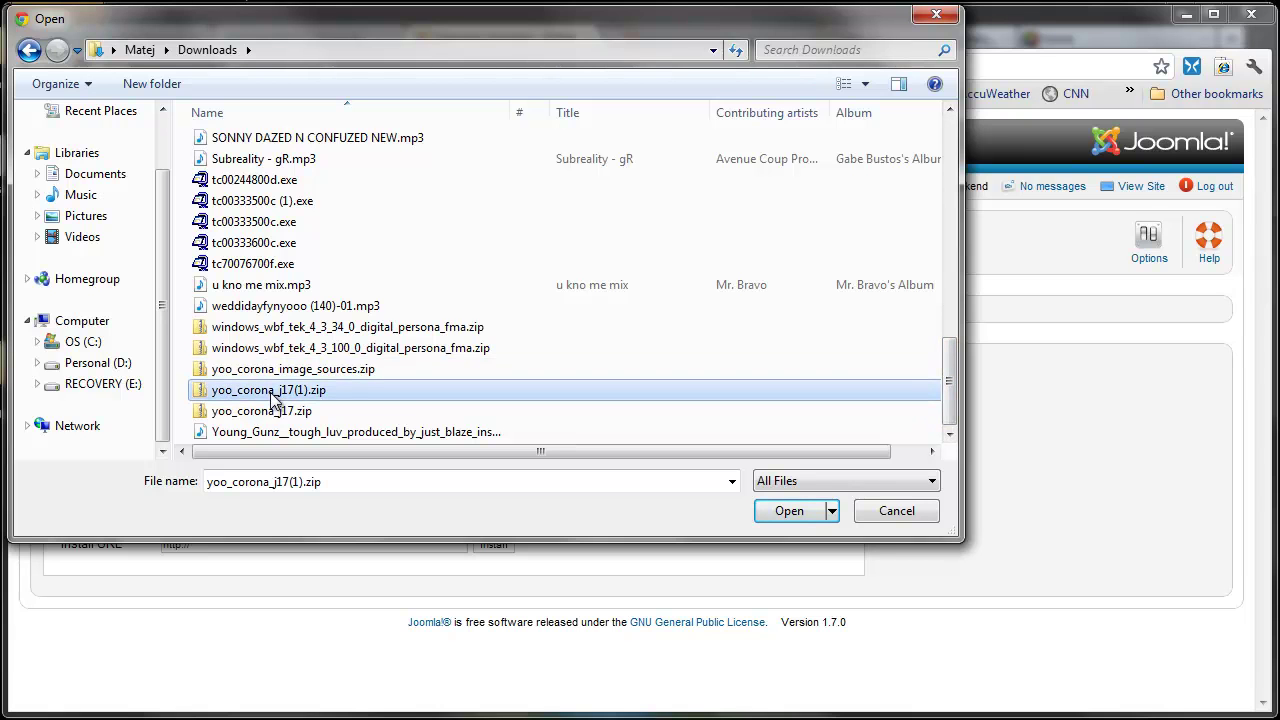
pyautogui.click(812, 513)
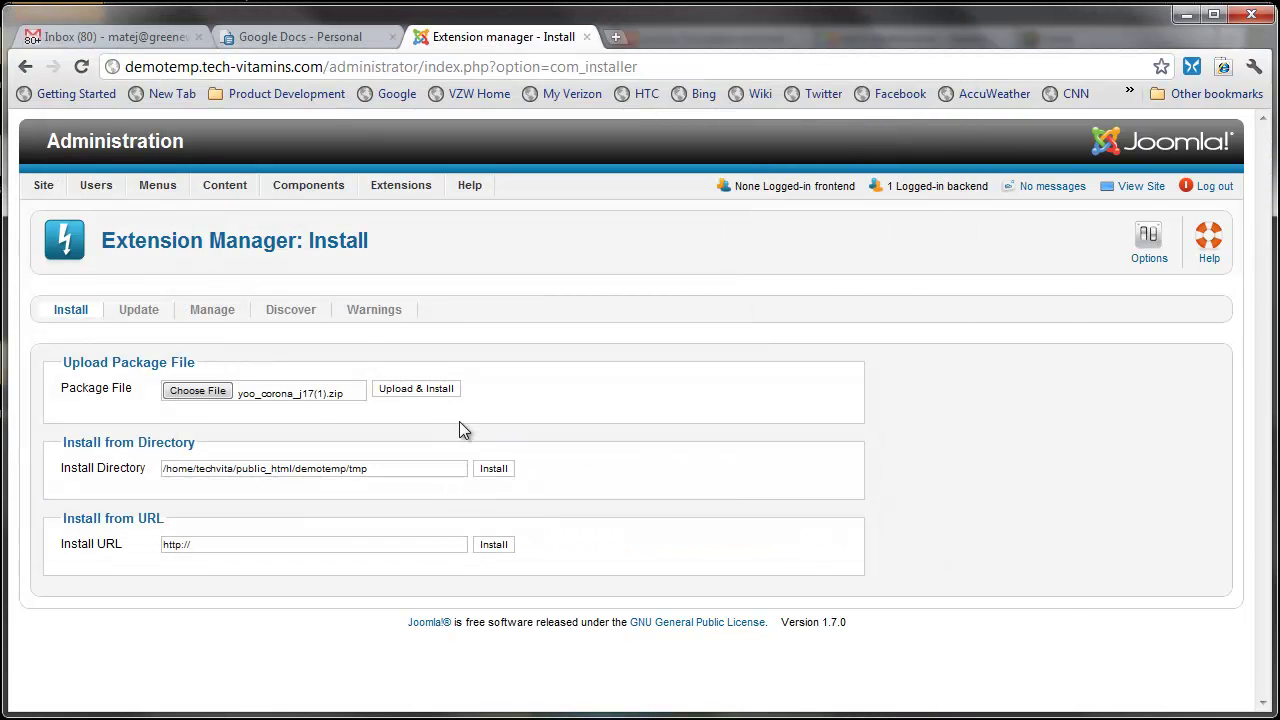
pyautogui.click(423, 396)
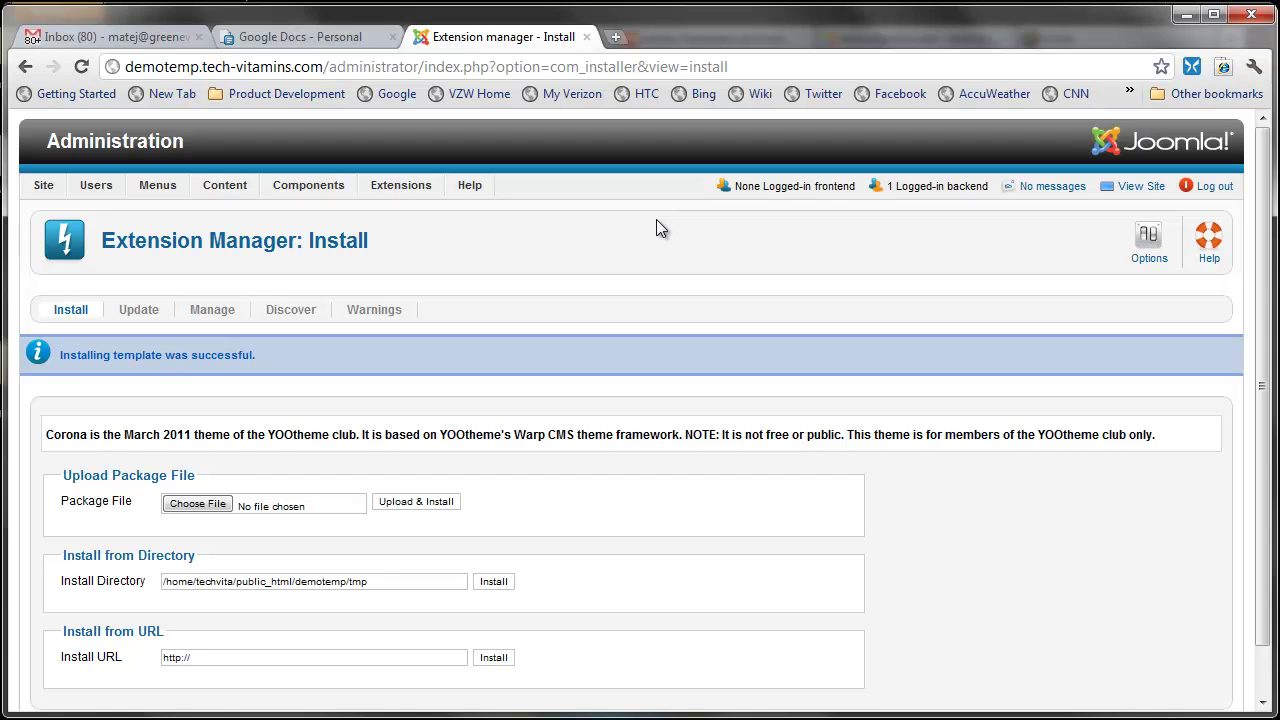
# Step: Make the yoo_corona style the default site template in Template Manager
pyautogui.moveTo(412, 188)
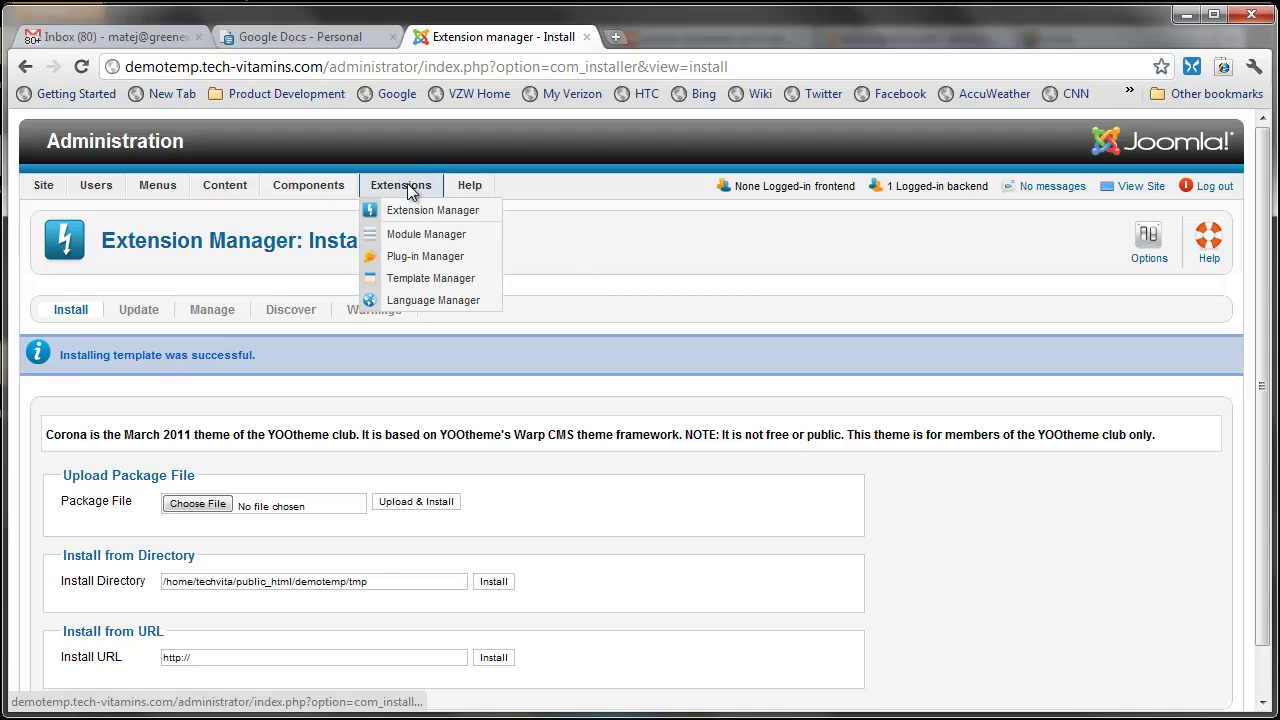
pyautogui.click(432, 279)
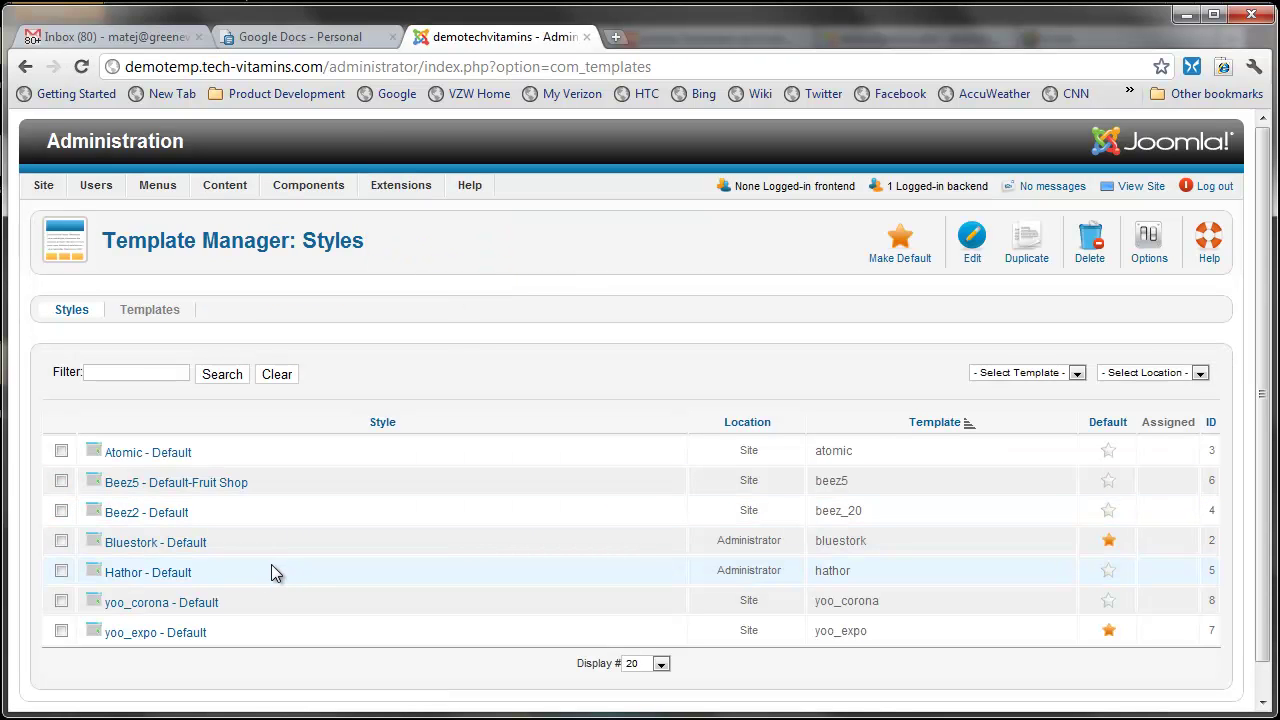
pyautogui.click(1108, 600)
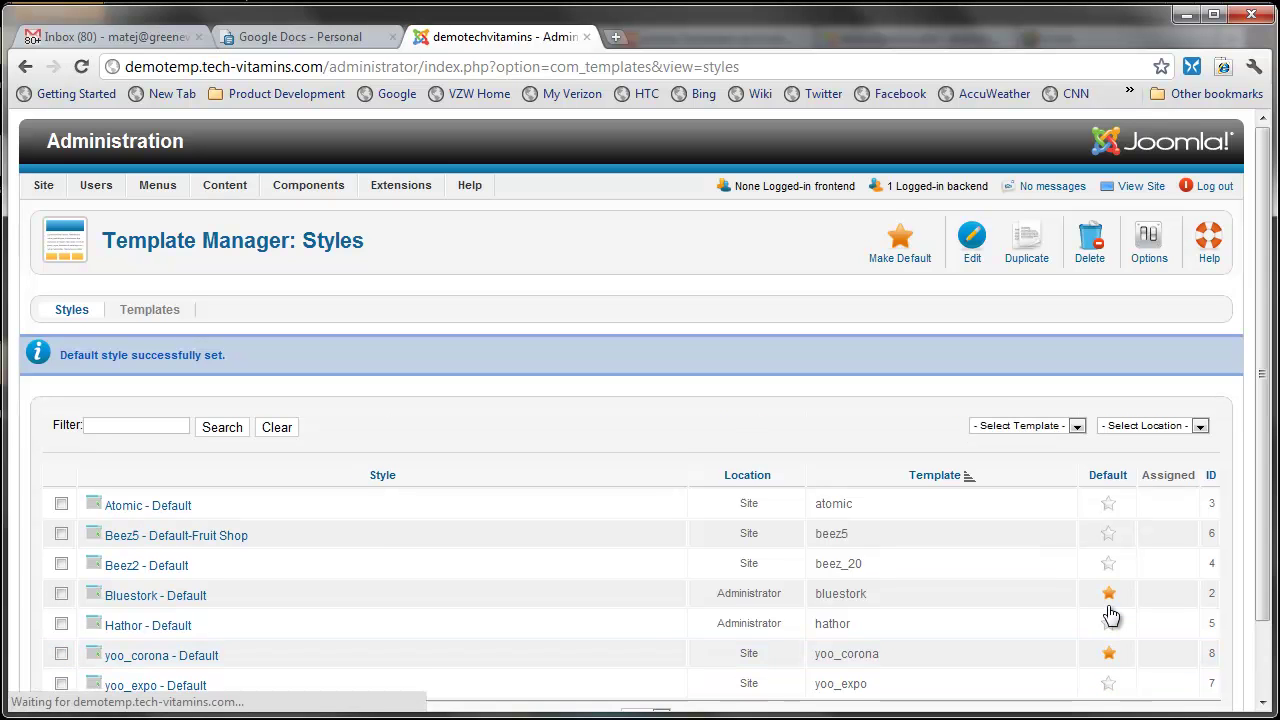
# Step: Apply the Gaming preset to yoo_corona - Default and save the style
pyautogui.scroll(-1, 312, 596)
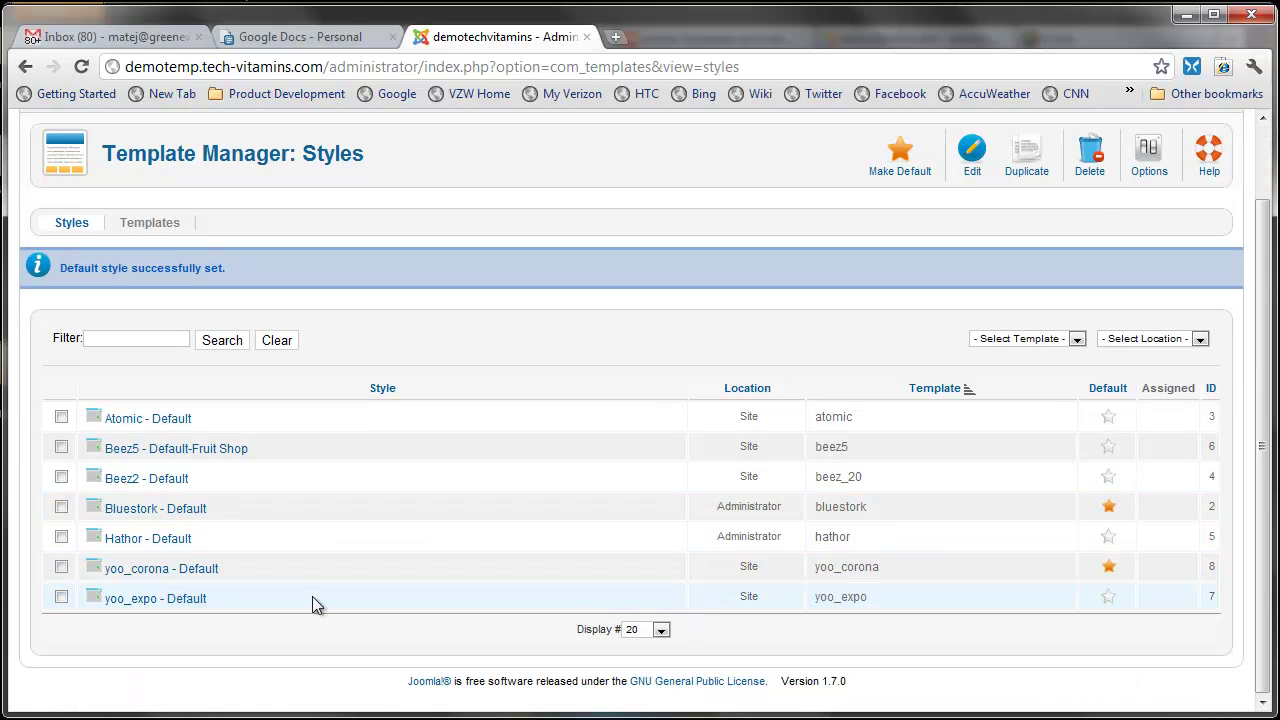
pyautogui.click(126, 569)
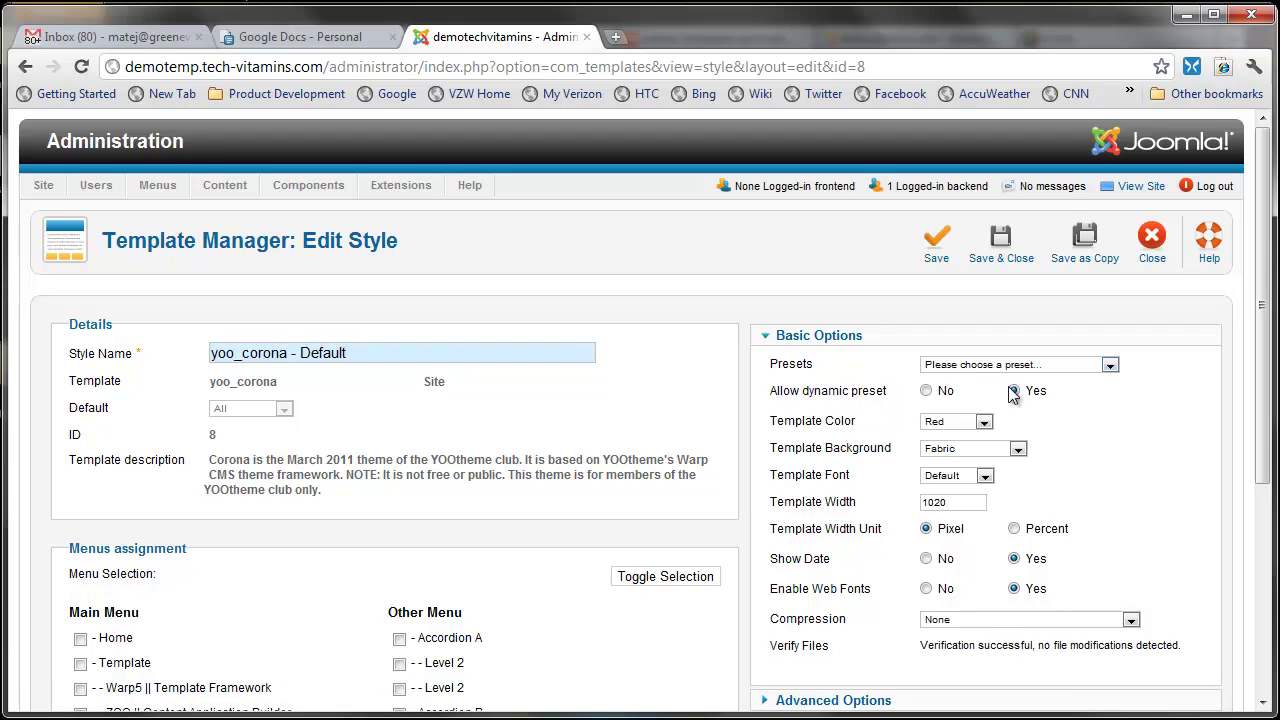
pyautogui.click(1109, 364)
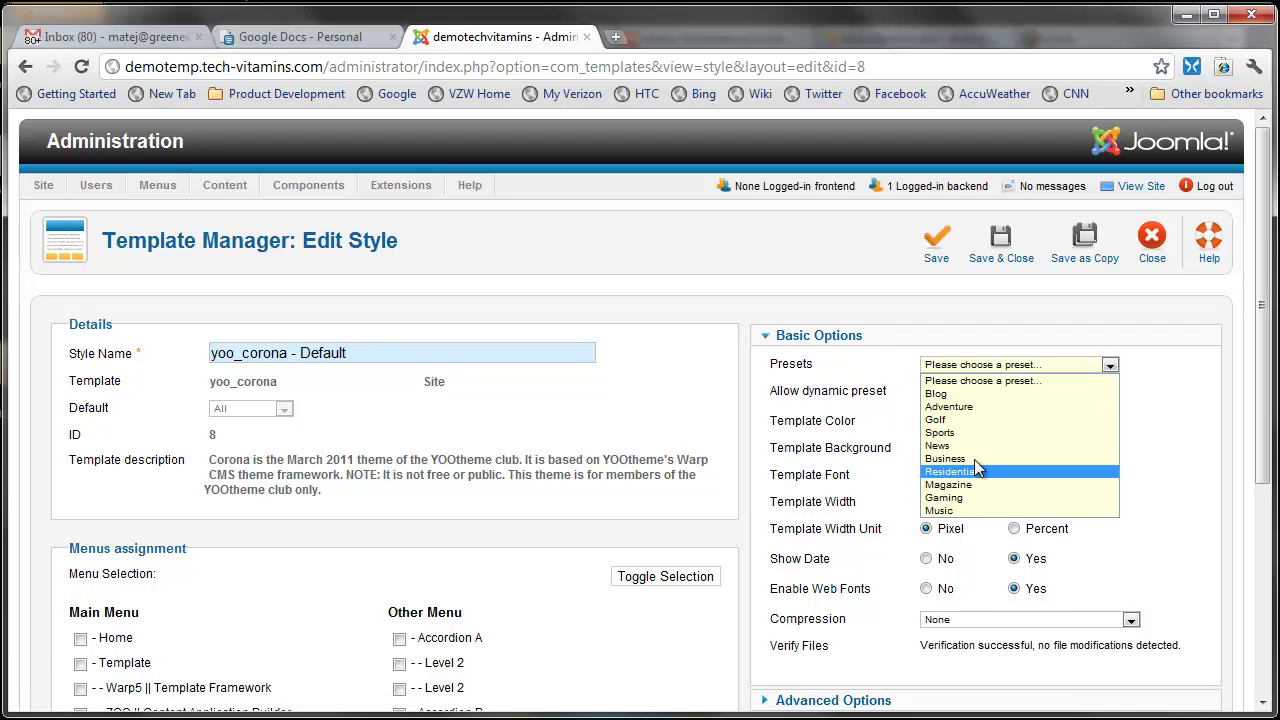
pyautogui.click(977, 498)
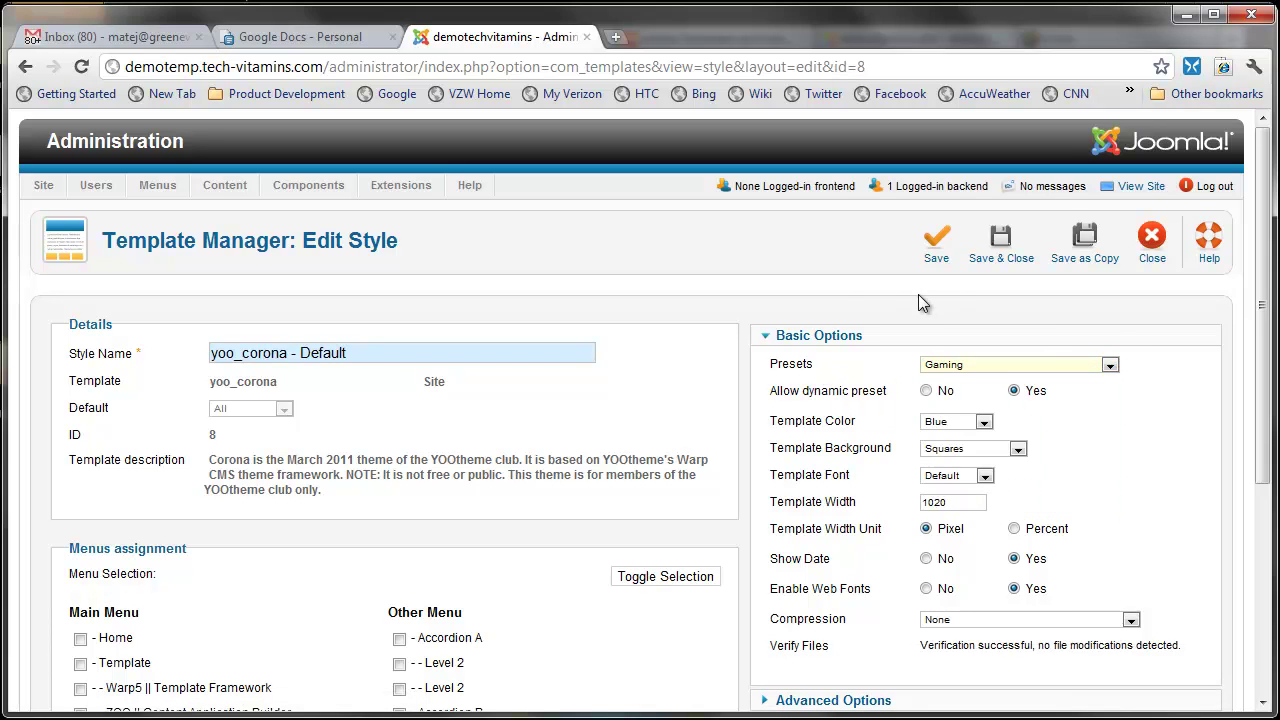
pyautogui.click(1006, 256)
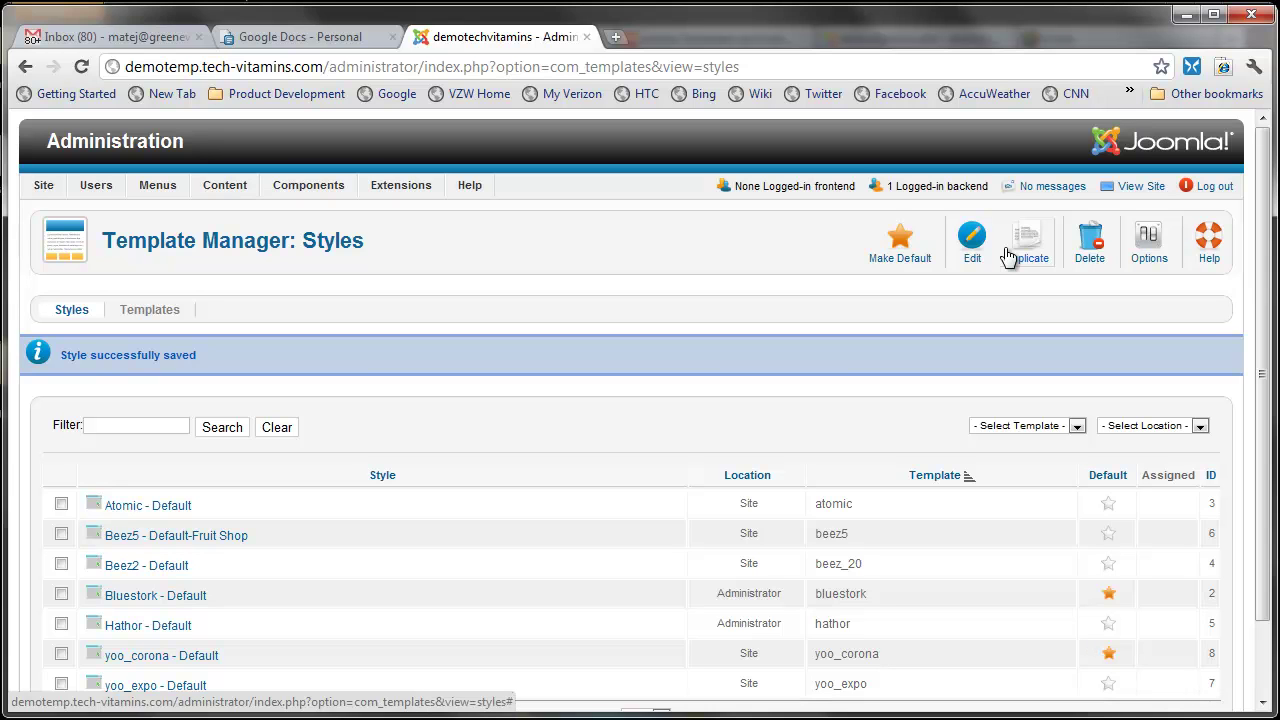
pyautogui.scroll(-2, 522, 410)
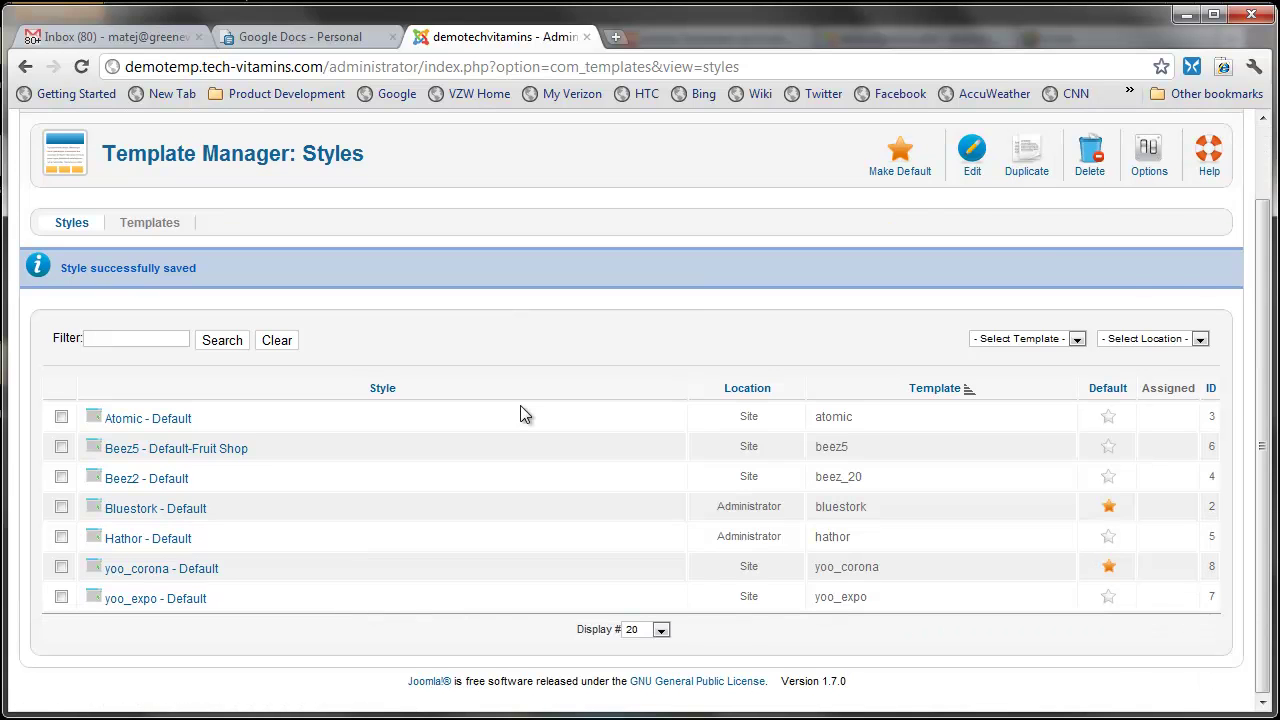
pyautogui.scroll(2, 523, 414)
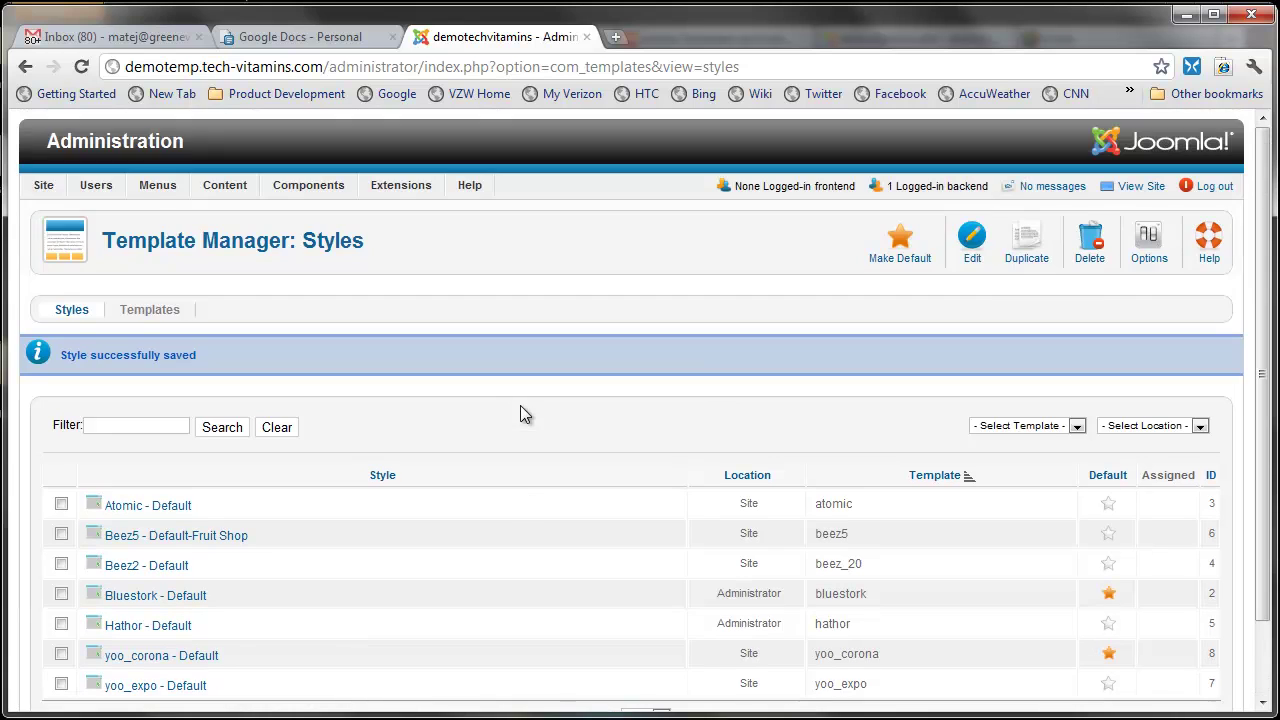
# Step: Load demotemp.tech-vitamins.com in a new browser tab to view the live front page
pyautogui.click(616, 38)
pyautogui.write('demo')
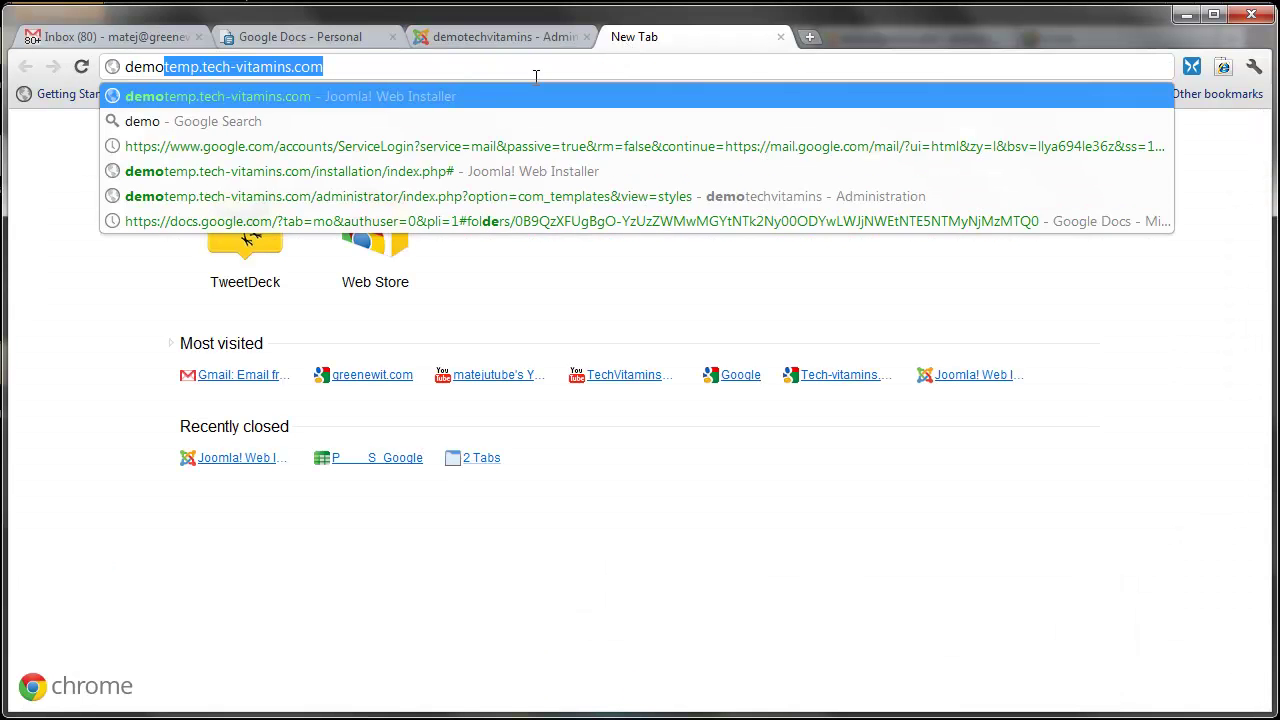
pyautogui.write('te')
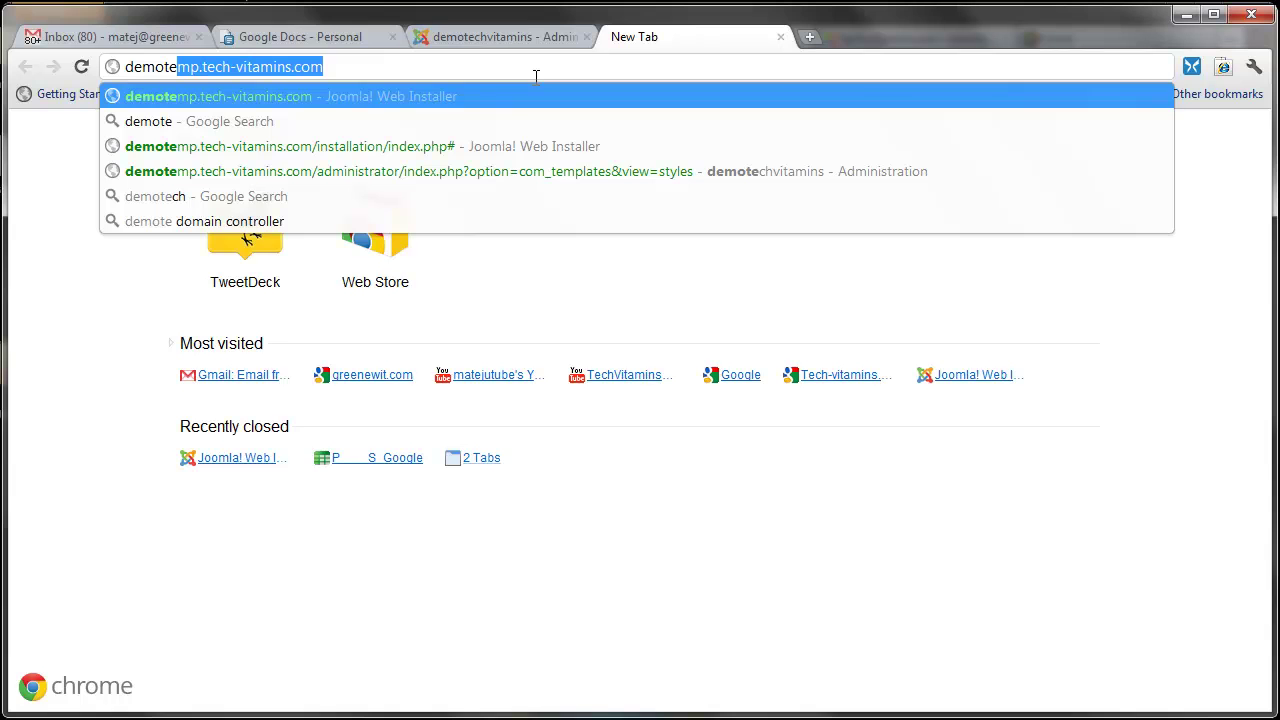
pyautogui.press('Return')
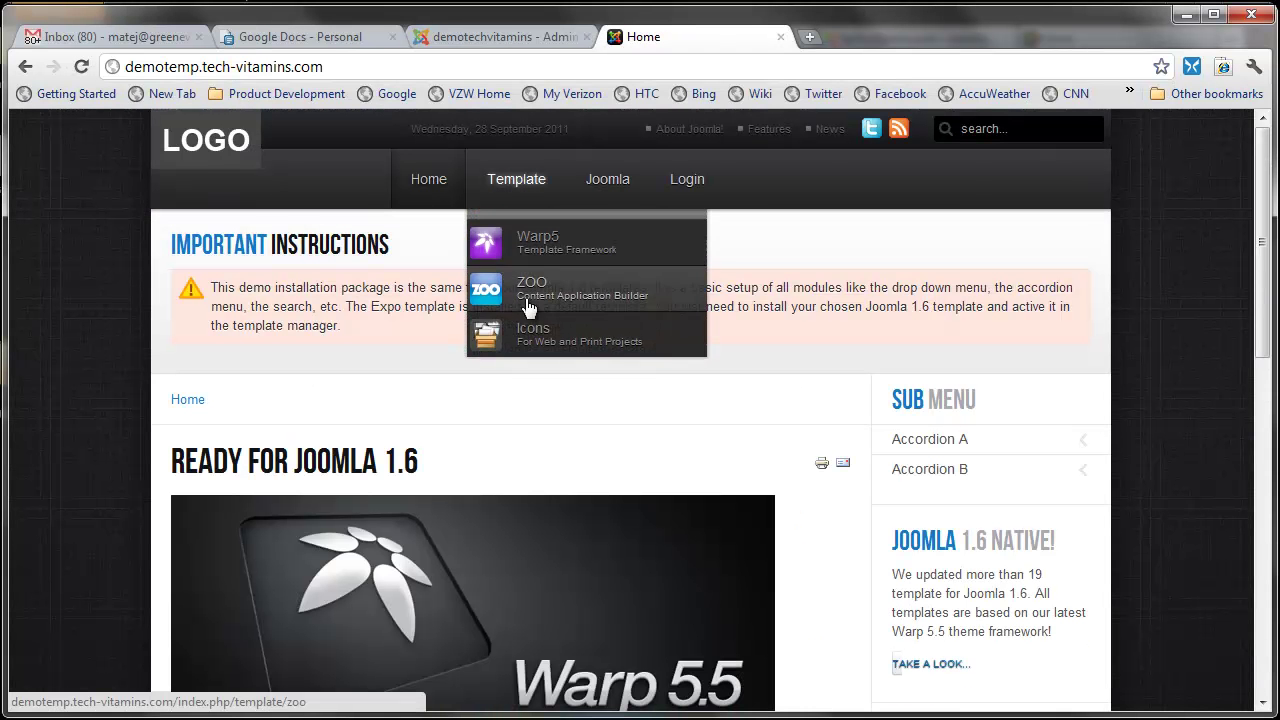
pyautogui.moveTo(614, 191)
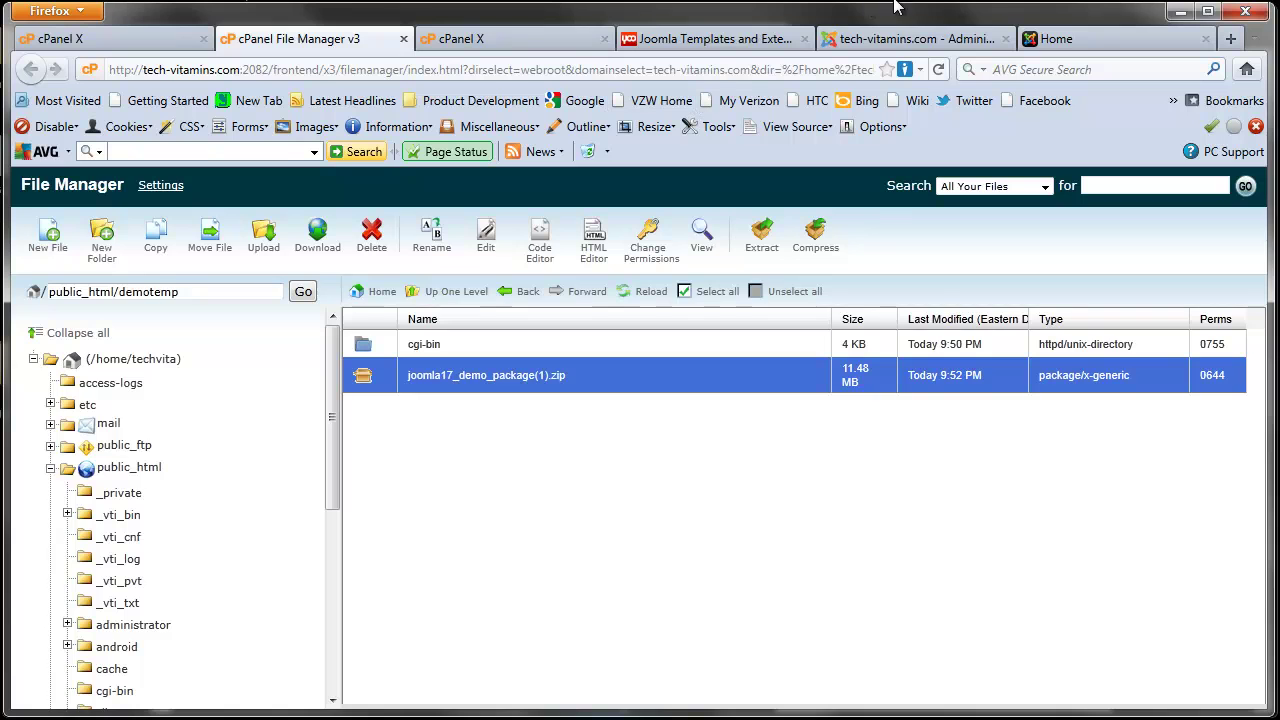
pyautogui.click(1055, 38)
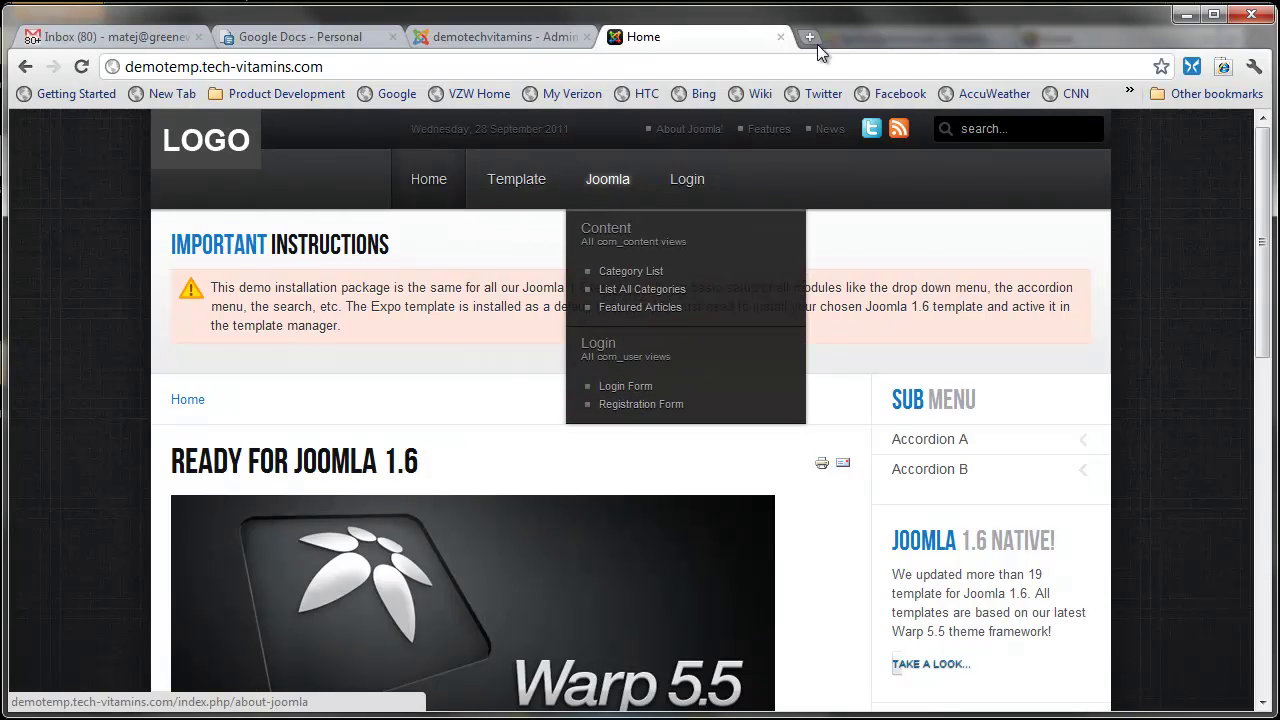
# Step: Back in the admin tab, list the Main Menu items (Home, Template, Joomla)
pyautogui.click(500, 37)
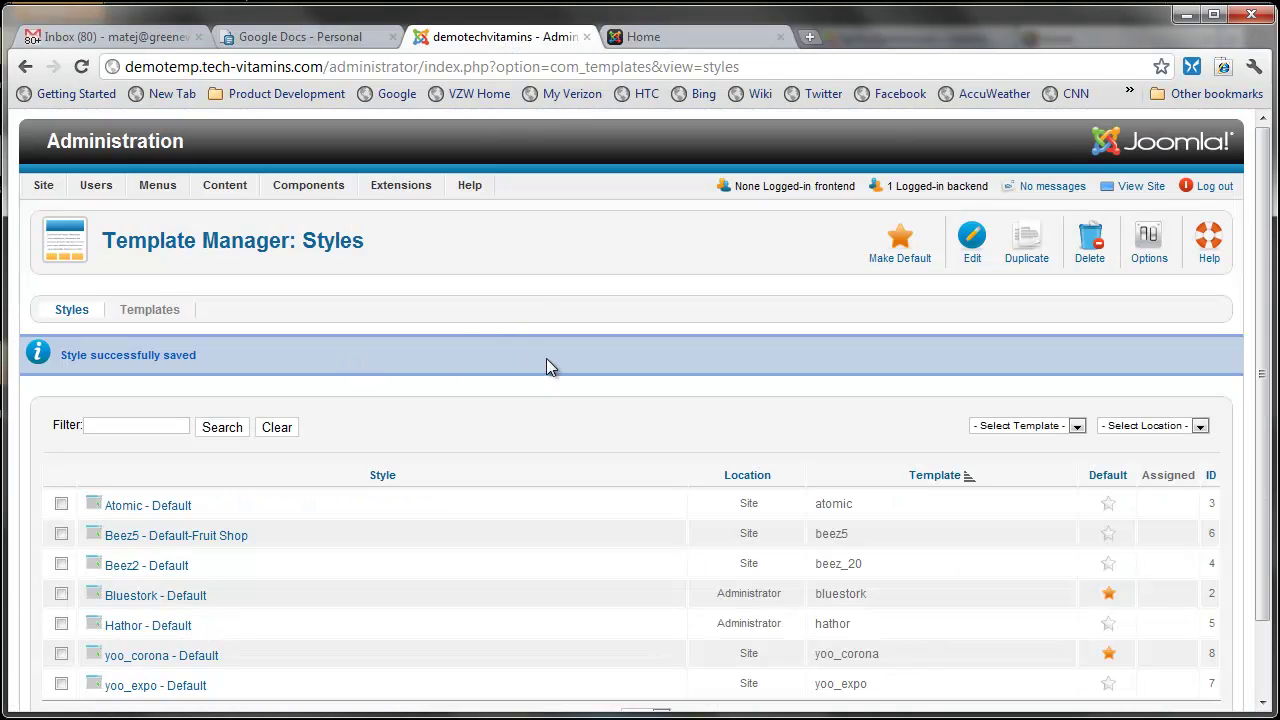
pyautogui.click(158, 190)
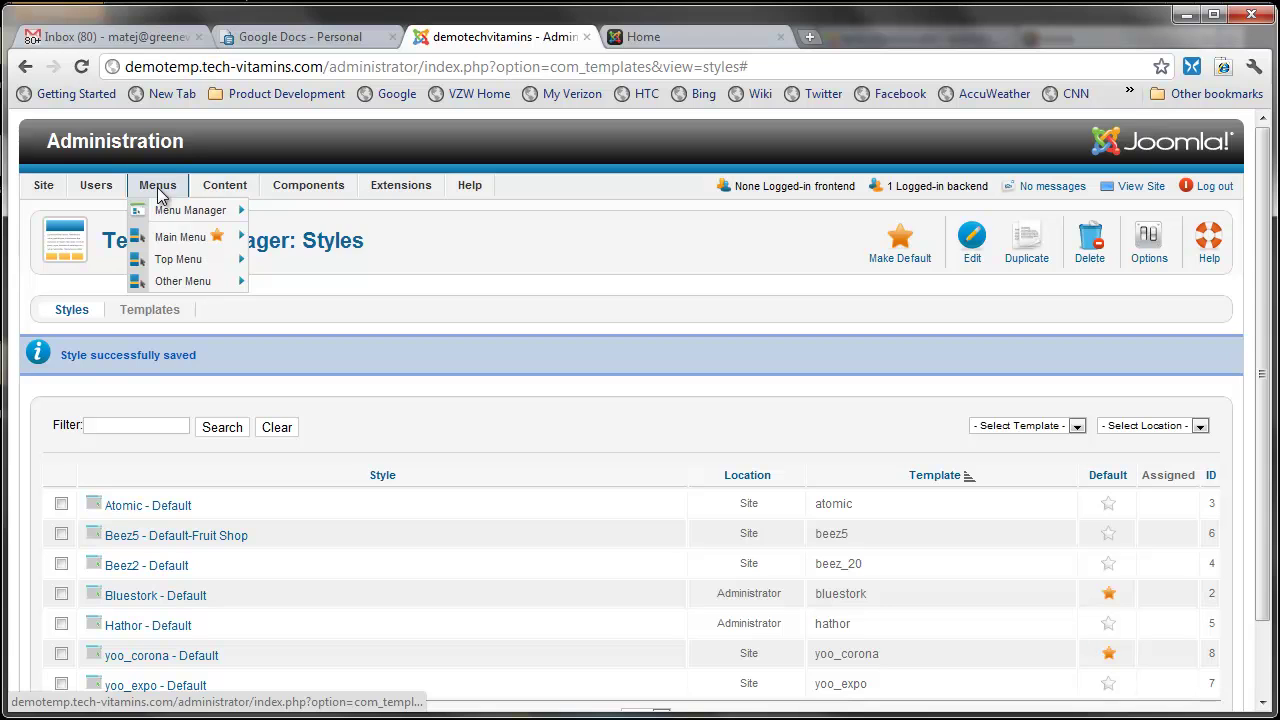
pyautogui.moveTo(194, 246)
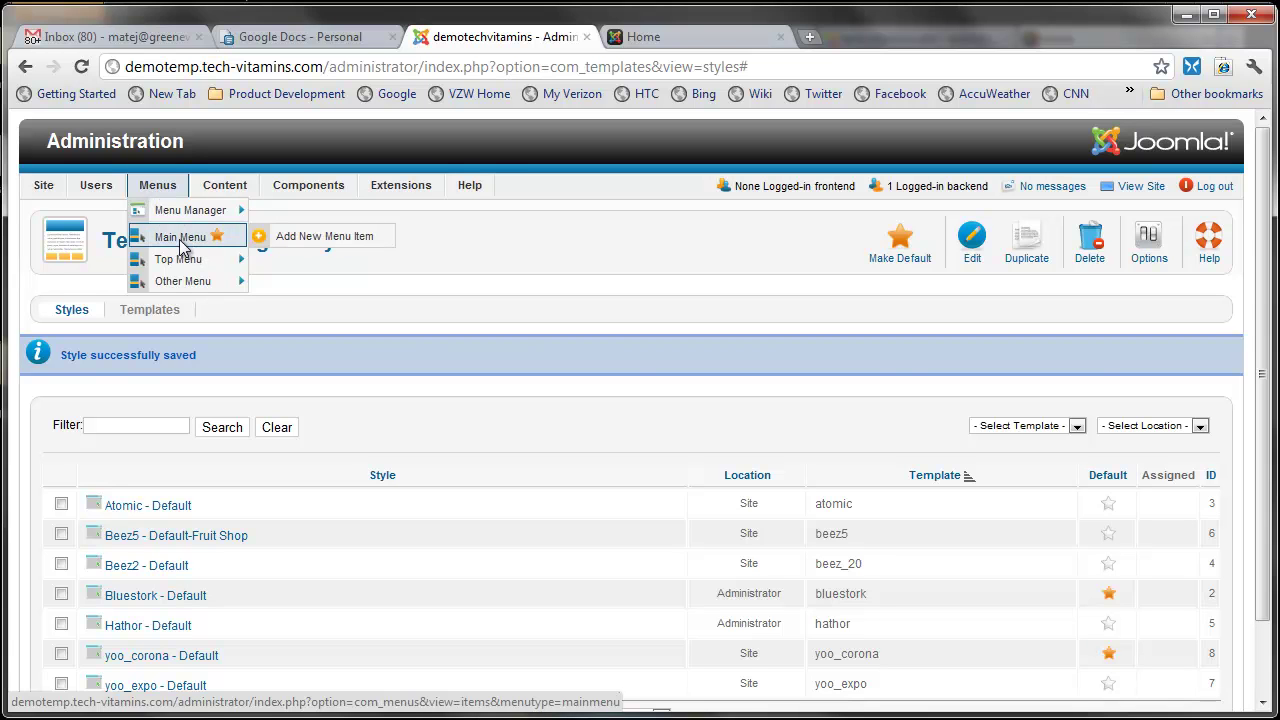
pyautogui.click(182, 243)
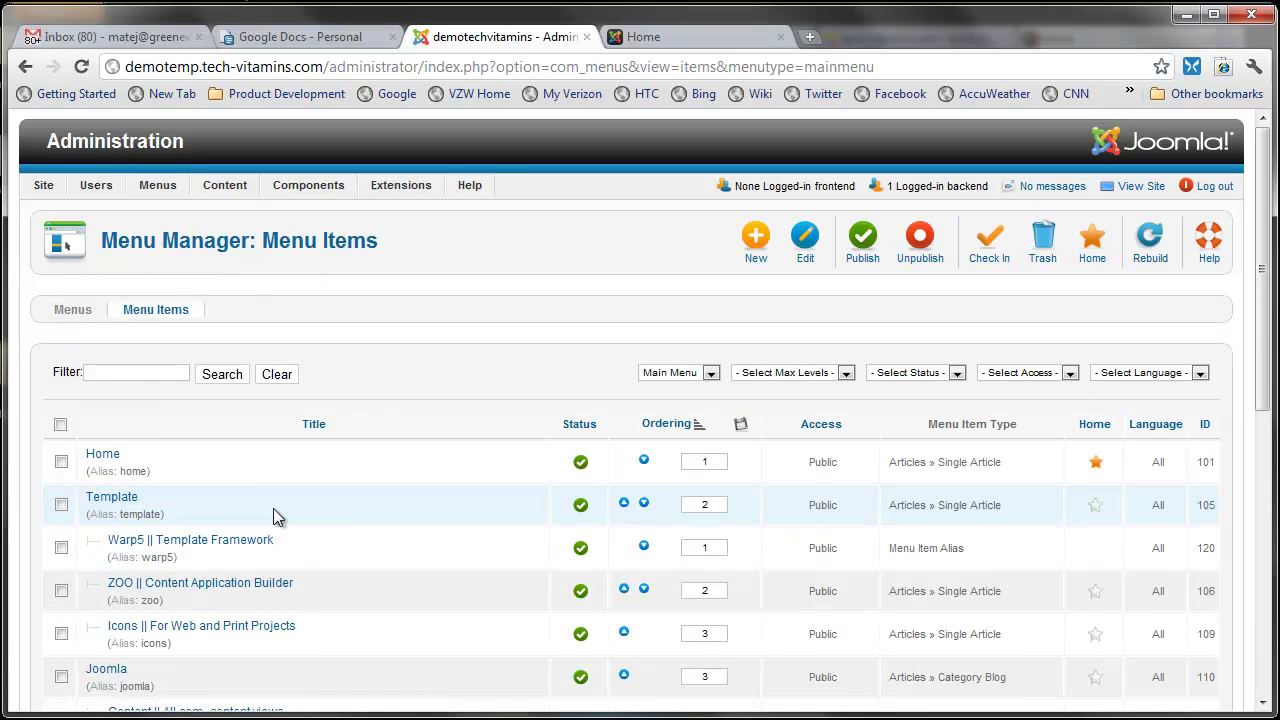
pyautogui.scroll(-1, 273, 508)
pyautogui.scroll(-2, 272, 509)
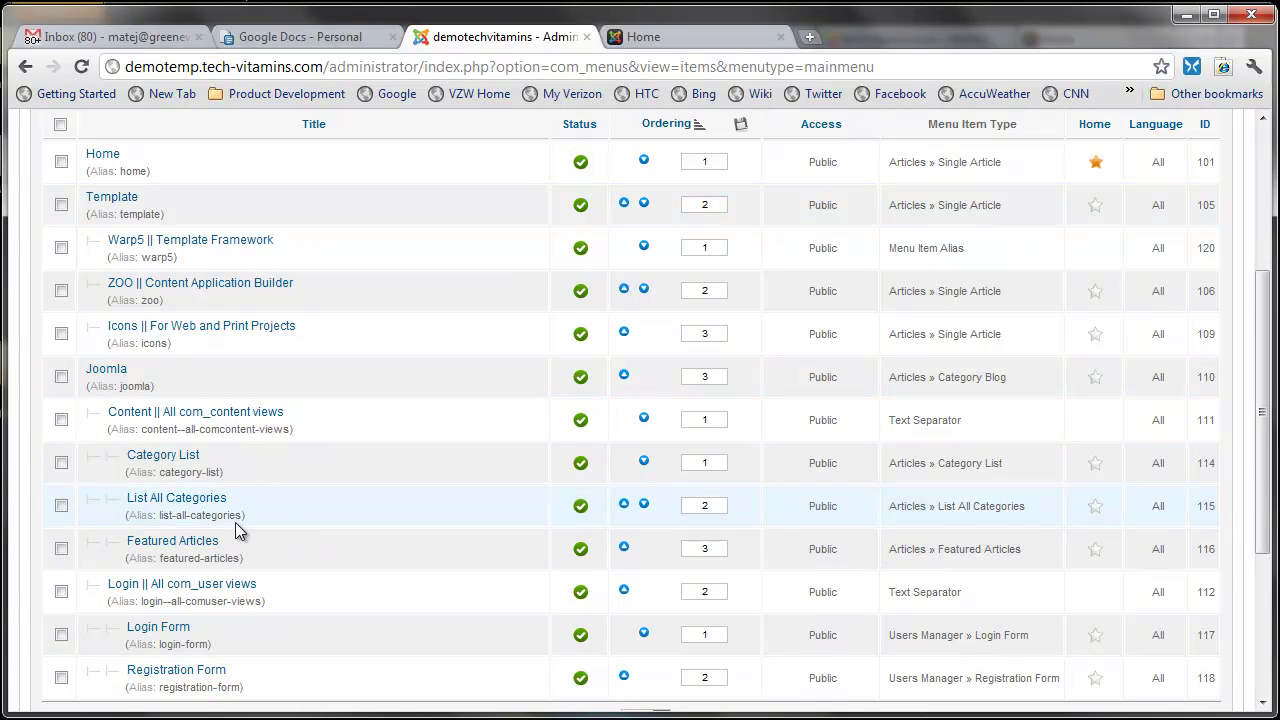
pyautogui.scroll(-1, 240, 528)
pyautogui.scroll(4, 235, 522)
pyautogui.moveTo(225, 185)
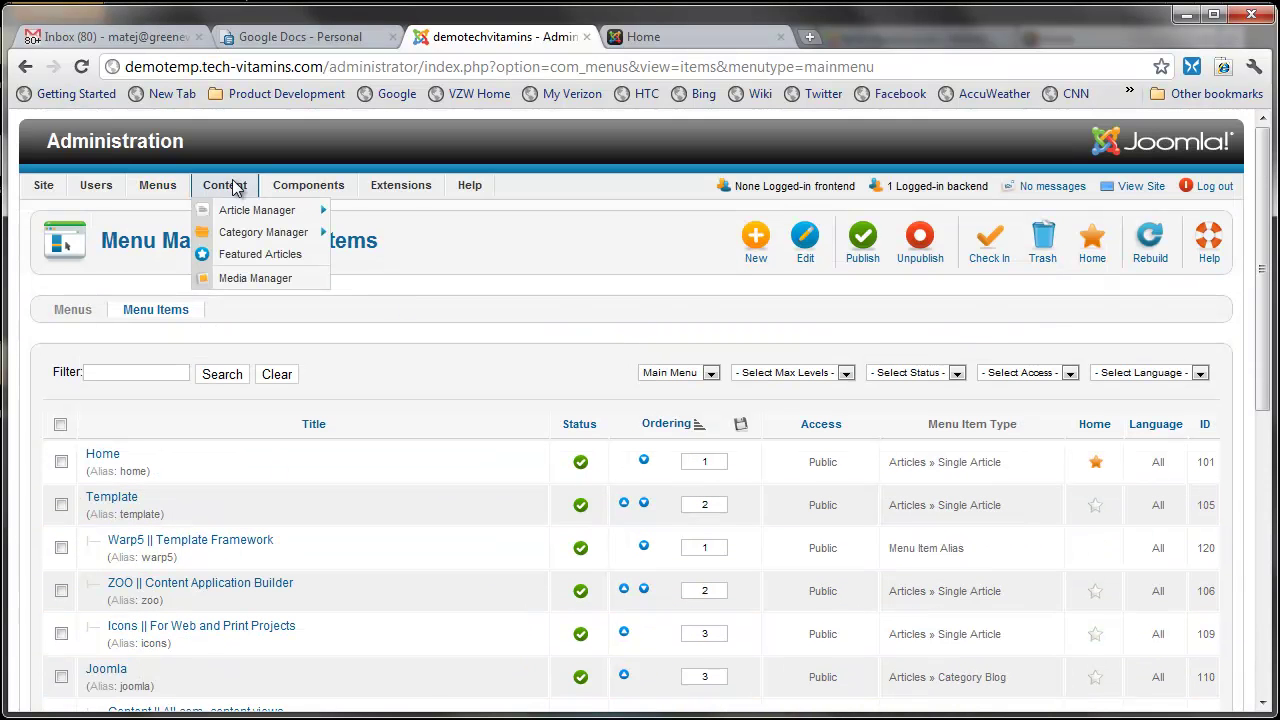
pyautogui.moveTo(247, 220)
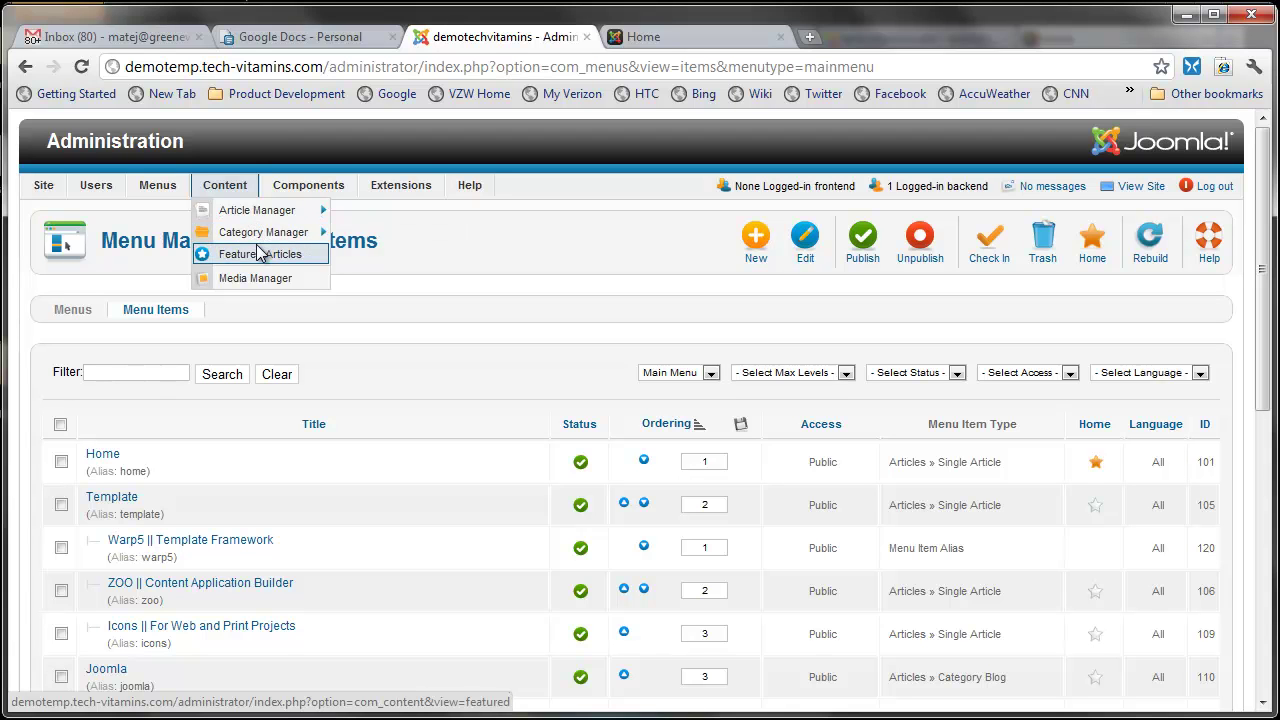
pyautogui.moveTo(463, 203)
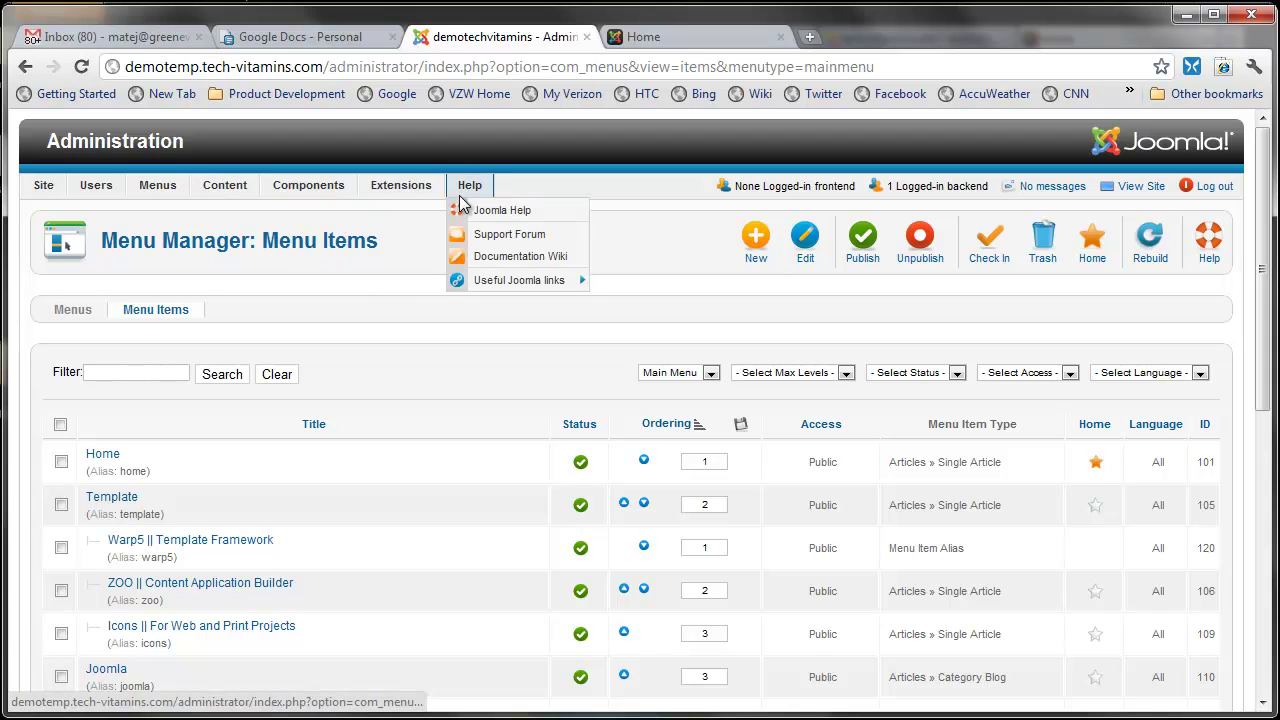